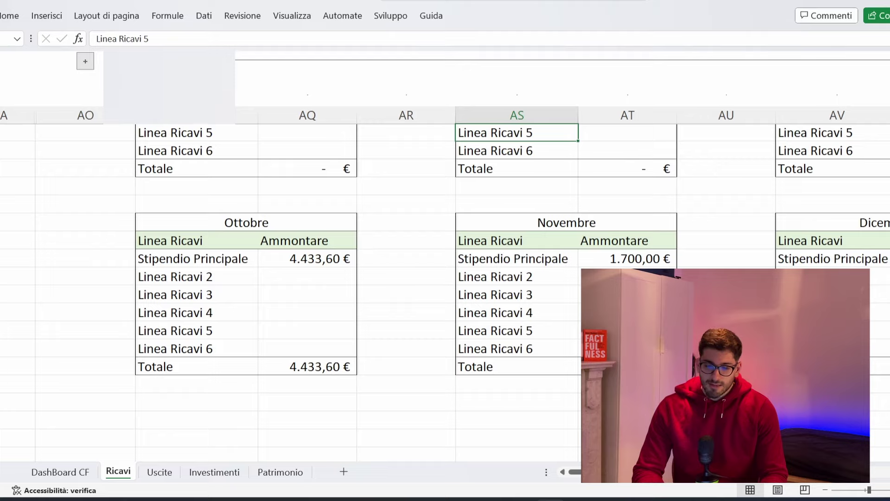
{"action": "scroll", "coordinate": [445, 250], "scroll_direction": "down", "scroll_amount": 2}
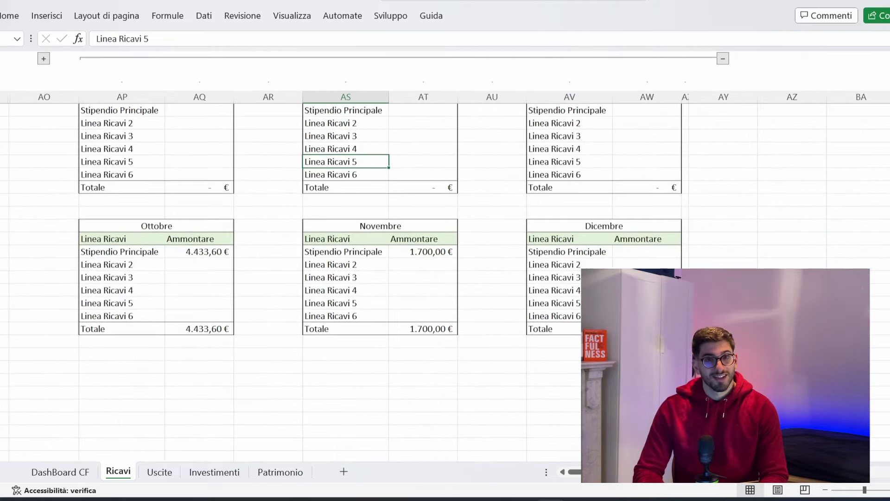
{"action": "scroll", "coordinate": [445, 278], "scroll_direction": "up", "scroll_amount": 8}
{"action": "scroll", "coordinate": [445, 278], "scroll_direction": "up", "scroll_amount": 5}
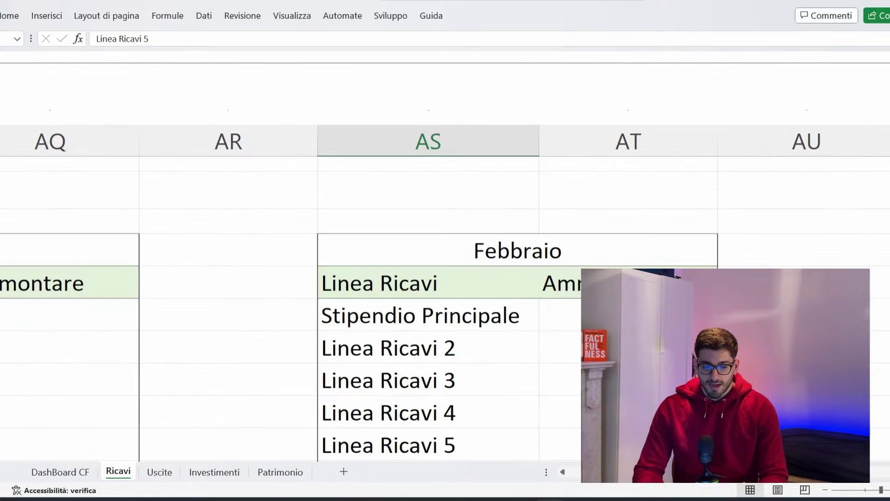
{"action": "scroll", "coordinate": [445, 250], "scroll_direction": "down", "scroll_amount": 3}
{"action": "scroll", "coordinate": [445, 250], "scroll_direction": "down", "scroll_amount": 3}
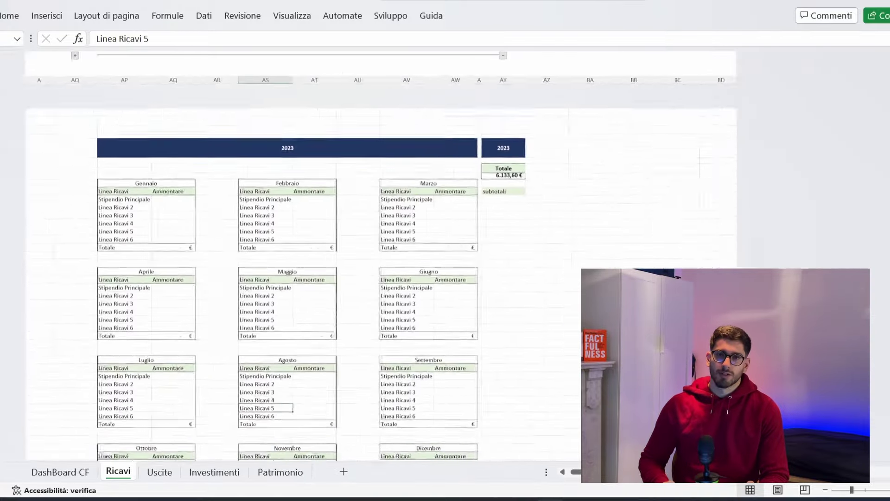
{"action": "scroll", "coordinate": [445, 250], "scroll_direction": "down", "scroll_amount": 5}
{"action": "scroll", "coordinate": [445, 250], "scroll_direction": "up", "scroll_amount": 6}
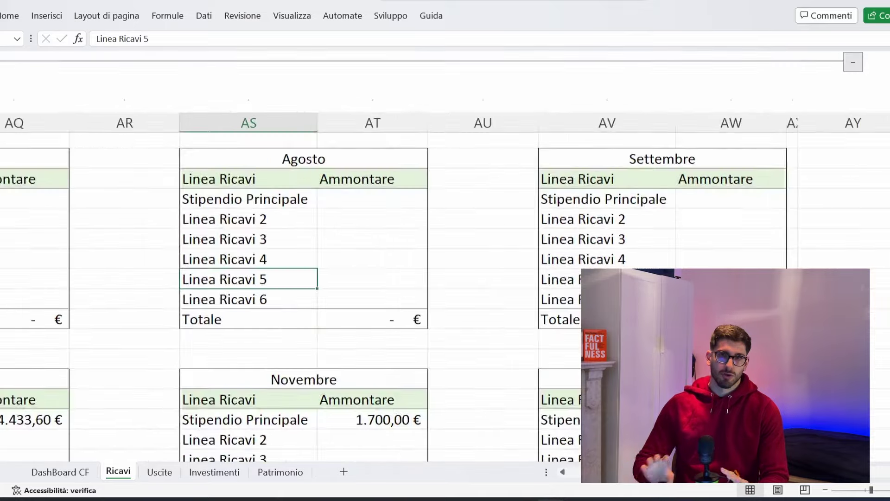
{"action": "scroll", "coordinate": [445, 250], "scroll_direction": "down", "scroll_amount": 3}
{"action": "scroll", "coordinate": [445, 251], "scroll_direction": "left", "scroll_amount": 3}
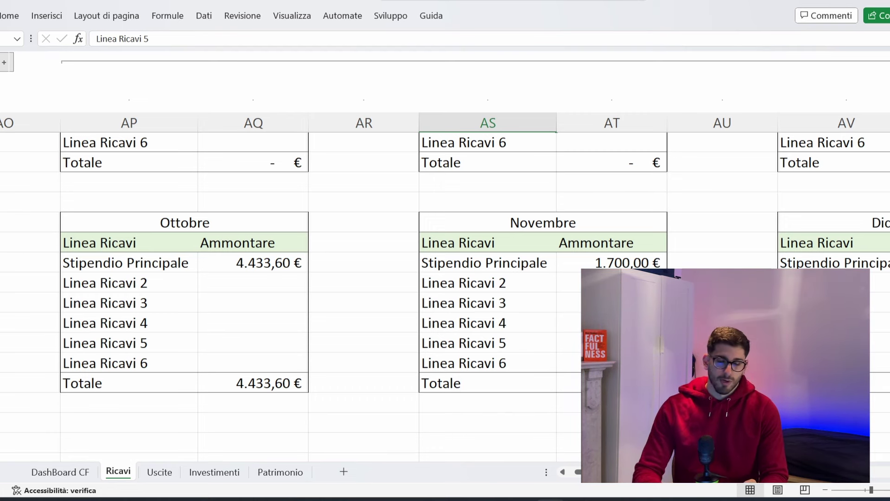
{"action": "left_click", "coordinate": [612, 263]}
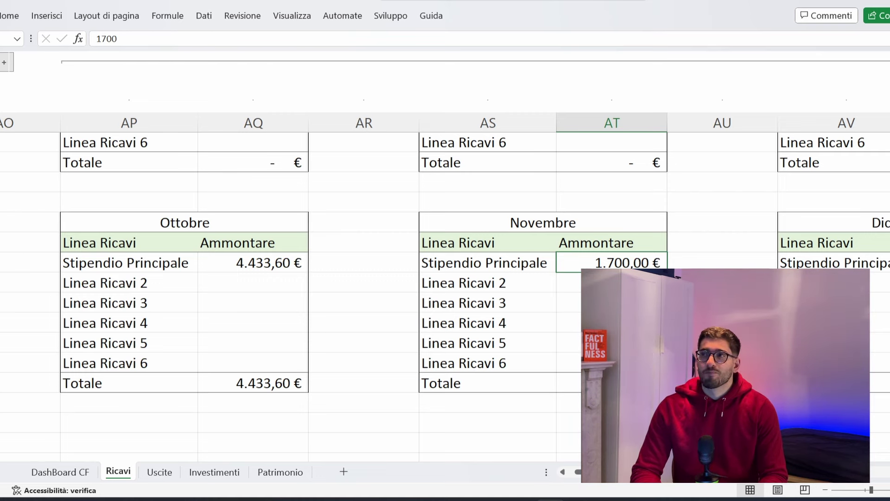
{"action": "left_click", "coordinate": [543, 222]}
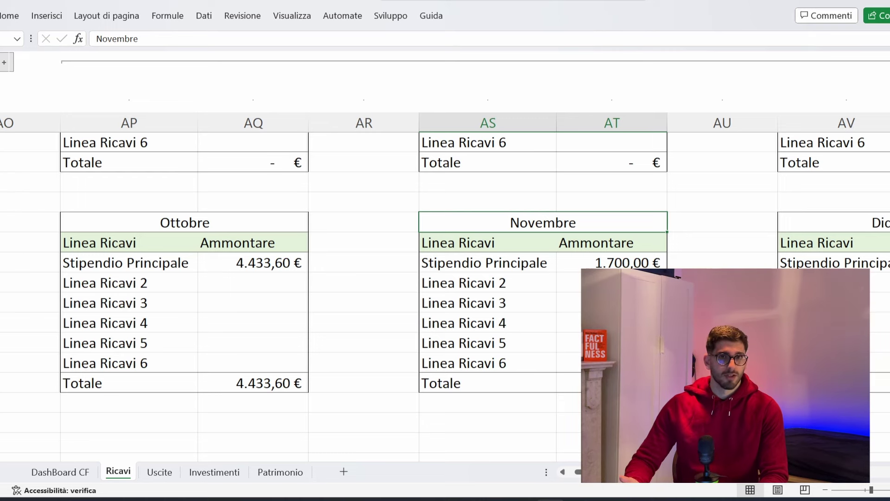
{"action": "left_click", "coordinate": [722, 223]}
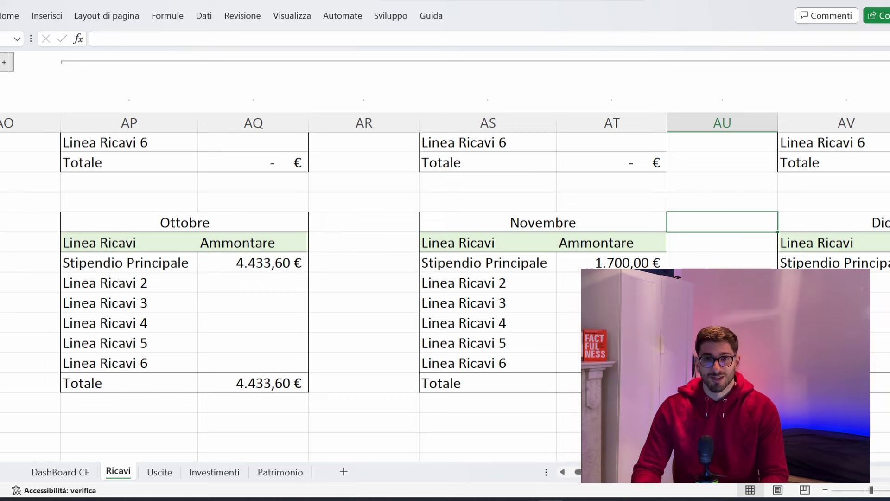
{"action": "key", "text": "Up"}
{"action": "key", "text": "Up"}
{"action": "key", "text": "Up"}
{"action": "key", "text": "shift+Down"}
{"action": "key", "text": "shift+Down"}
{"action": "key", "text": "shift+Down"}
{"action": "key", "text": "shift+Down"}
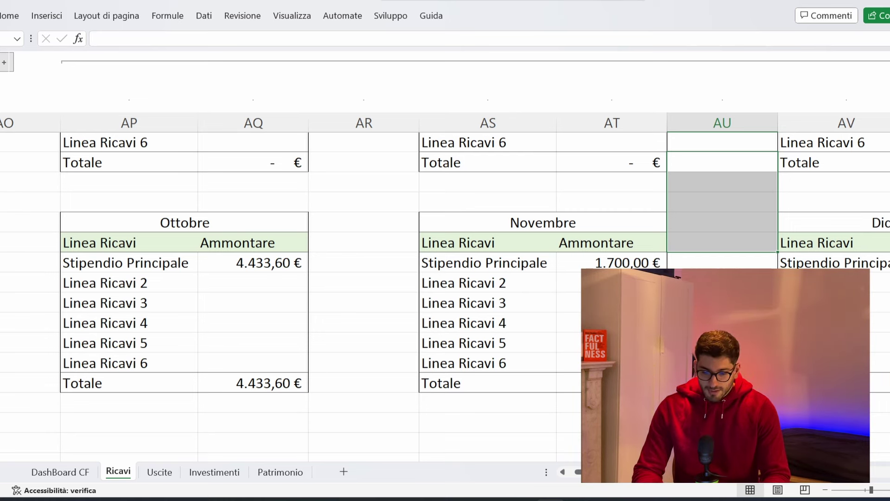
{"action": "left_click", "coordinate": [722, 243]}
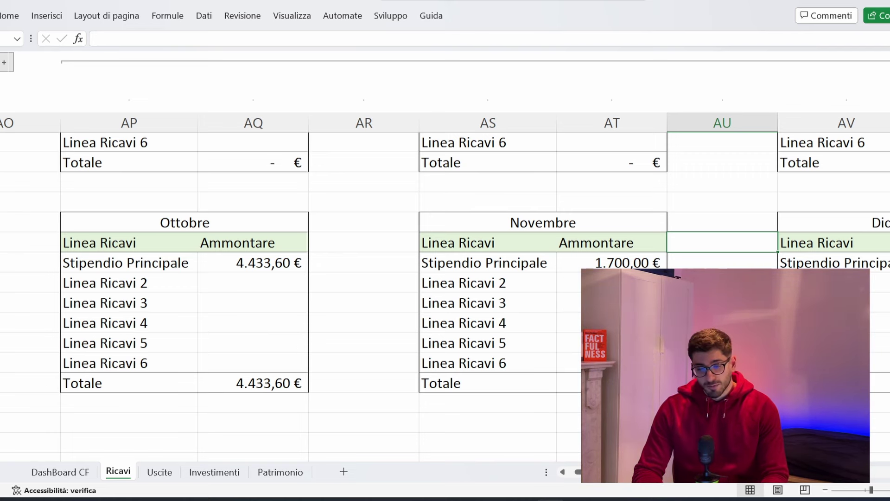
Review the Novembre Ricavi cells: the 1700 salary and the empty Linea Ricavi 4 amount.
{"action": "left_click", "coordinate": [612, 263]}
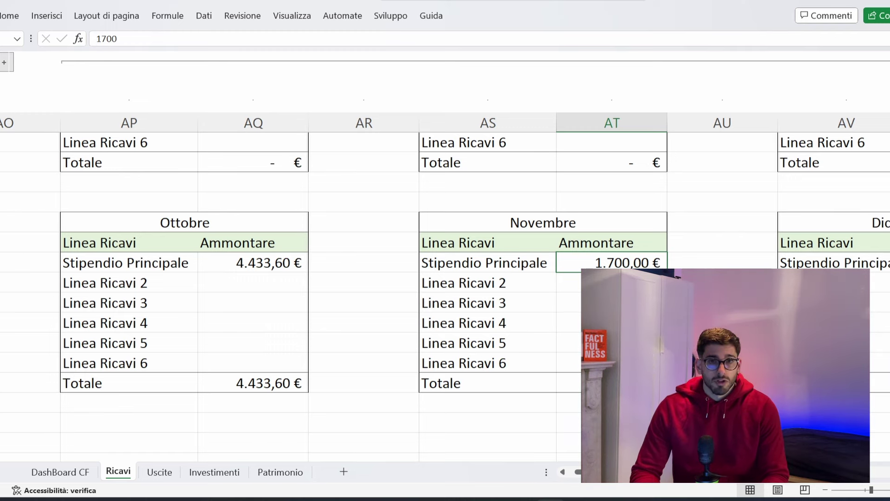
{"action": "left_click", "coordinate": [612, 323]}
{"action": "scroll", "coordinate": [612, 323], "scroll_direction": "right", "scroll_amount": 1}
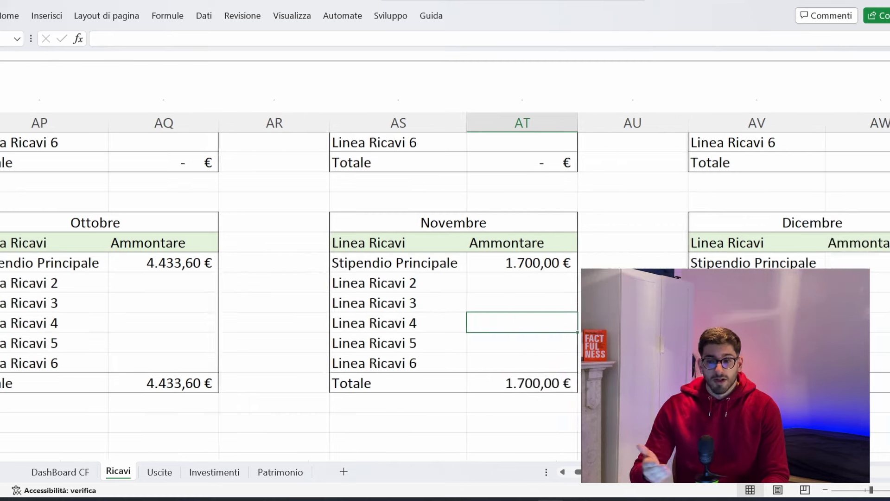
{"action": "left_click", "coordinate": [756, 283]}
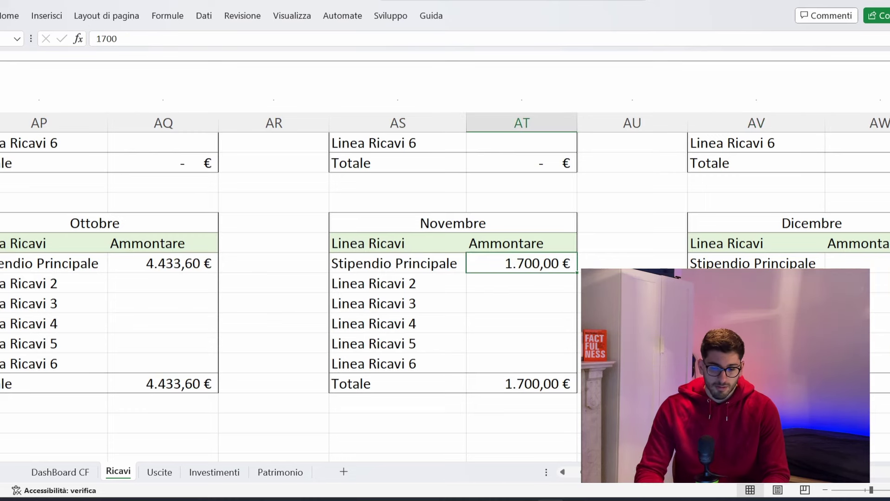
{"action": "key", "text": "Right"}
Move to the Uscite sheet, where Alimentari shows 402,80 € for Ottobre and 193,54 € for Novembre.
{"action": "scroll", "coordinate": [445, 252], "scroll_direction": "right", "scroll_amount": 2}
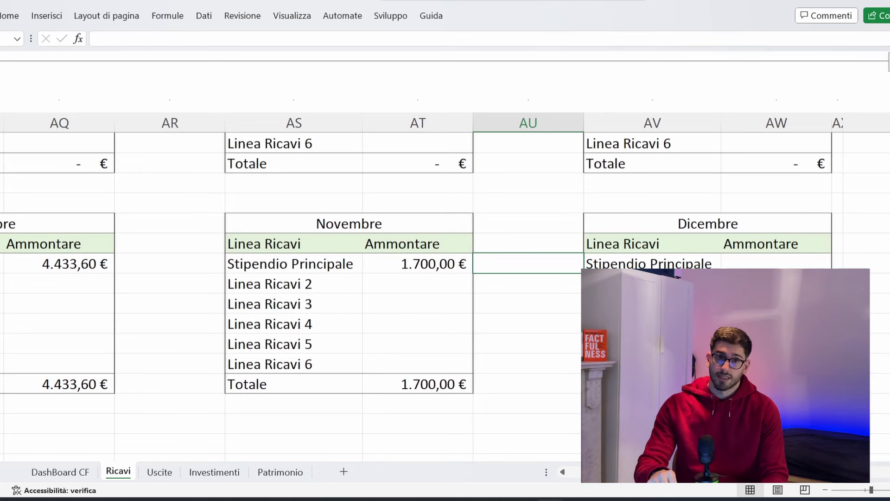
{"action": "scroll", "coordinate": [445, 282], "scroll_direction": "left", "scroll_amount": 2}
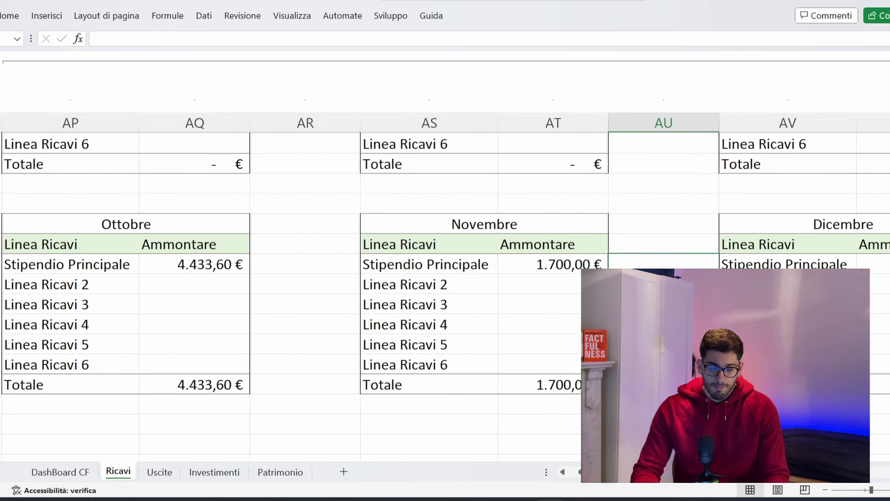
{"action": "scroll", "coordinate": [445, 250], "scroll_direction": "left", "scroll_amount": 1}
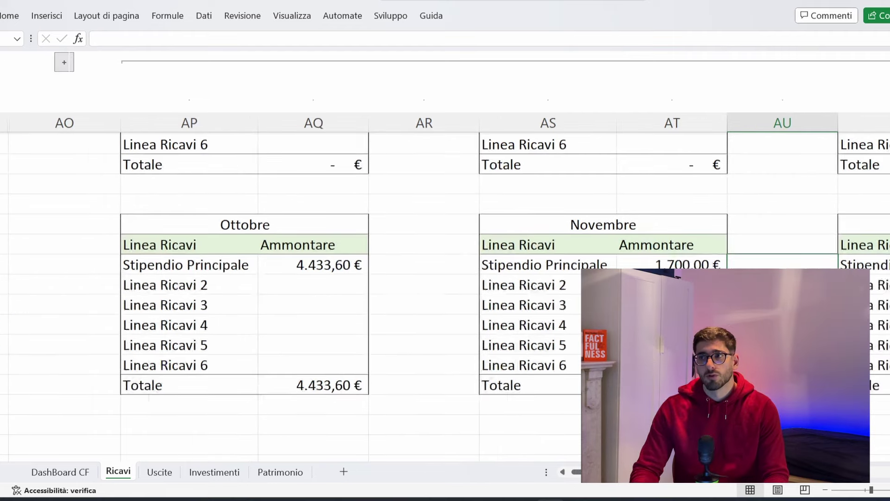
{"action": "scroll", "coordinate": [445, 250], "scroll_direction": "down", "scroll_amount": 1}
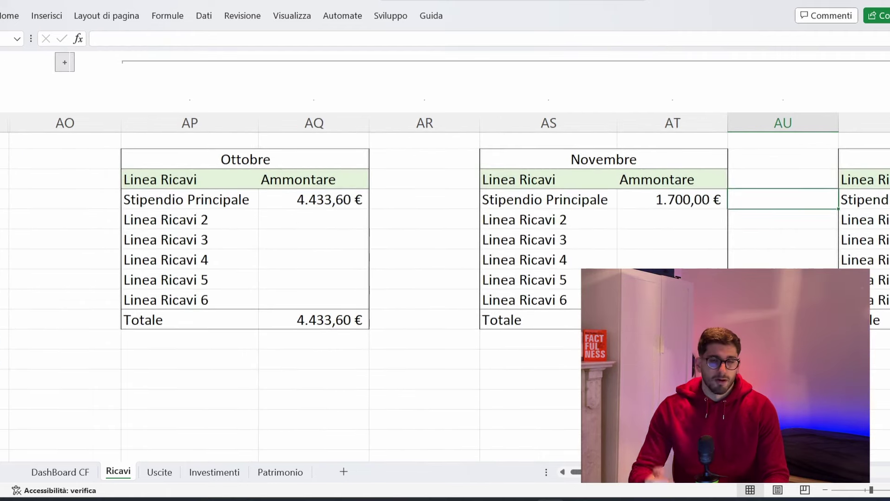
{"action": "scroll", "coordinate": [445, 250], "scroll_direction": "right", "scroll_amount": 1}
{"action": "key", "text": "ctrl+Page_Down"}
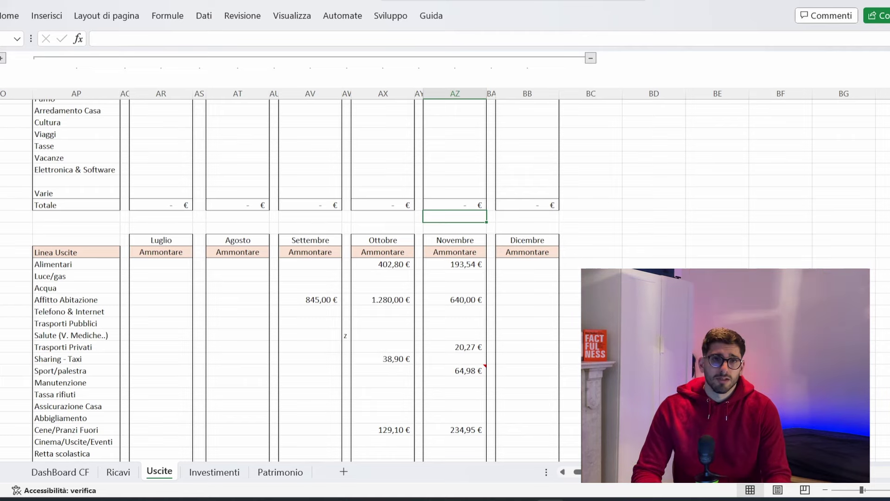
{"action": "scroll", "coordinate": [296, 279], "scroll_direction": "down", "scroll_amount": 2}
{"action": "scroll", "coordinate": [297, 278], "scroll_direction": "left", "scroll_amount": 1}
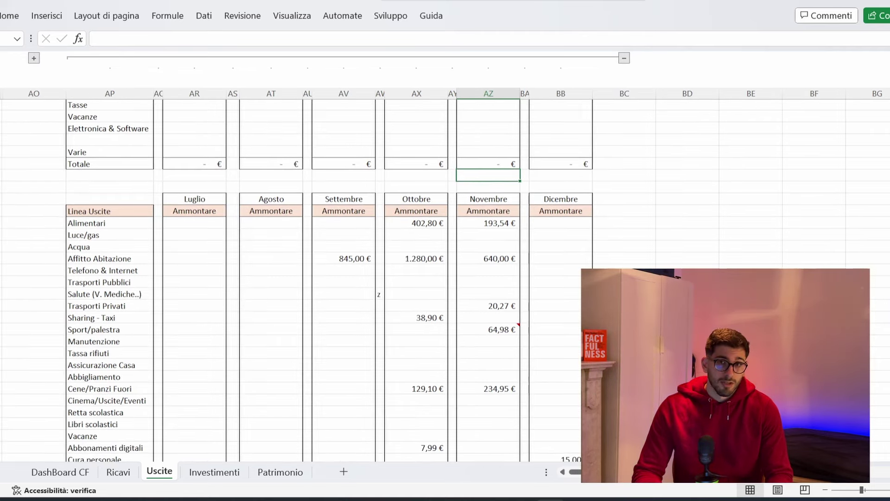
{"action": "scroll", "coordinate": [297, 278], "scroll_direction": "down", "scroll_amount": 3}
{"action": "scroll", "coordinate": [296, 278], "scroll_direction": "up", "scroll_amount": 1}
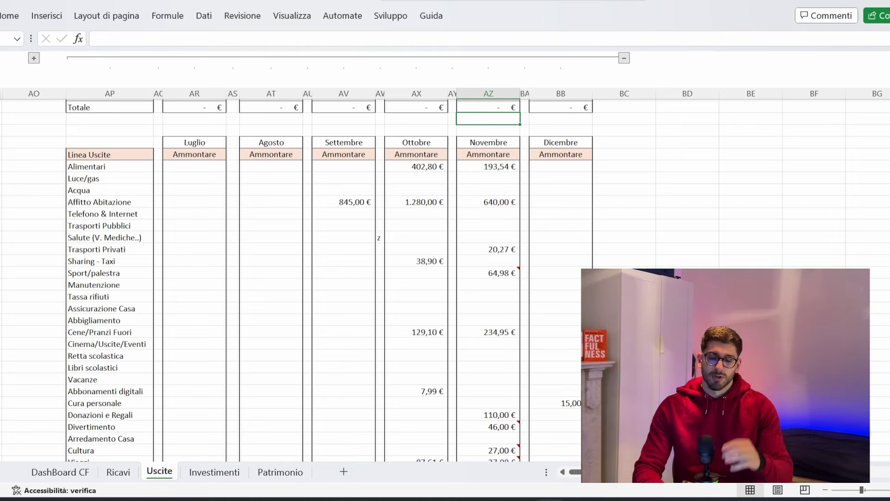
{"action": "left_click", "coordinate": [524, 178]}
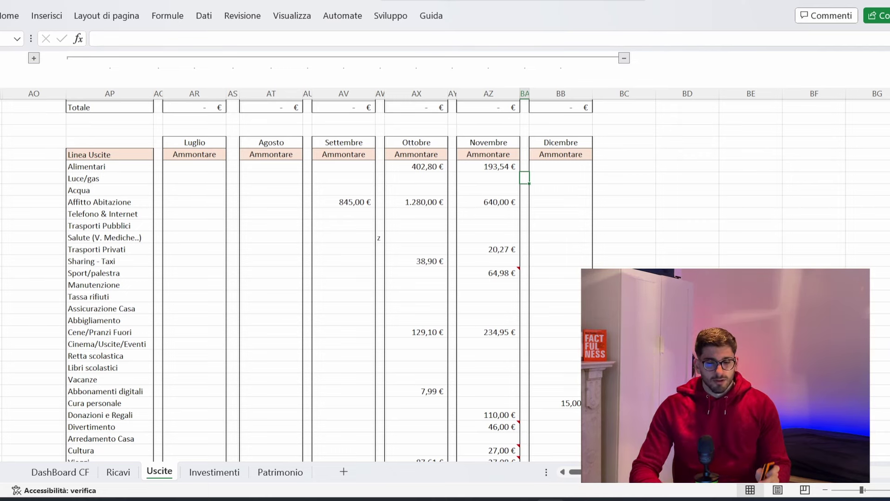
{"action": "left_click", "coordinate": [561, 178]}
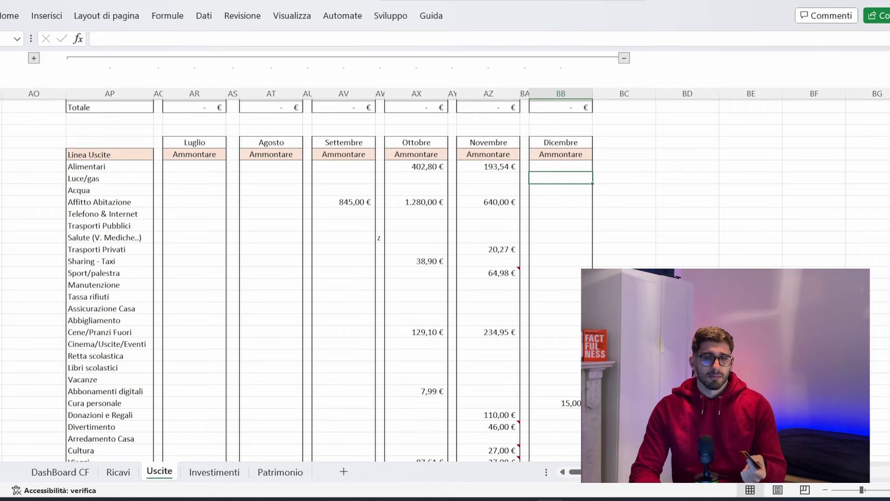
{"action": "scroll", "coordinate": [324, 279], "scroll_direction": "up", "scroll_amount": 10}
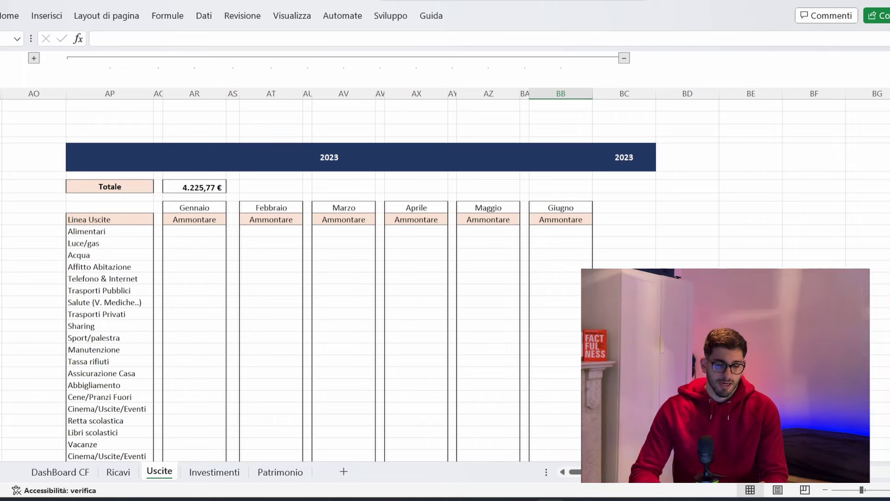
{"action": "left_click", "coordinate": [194, 187]}
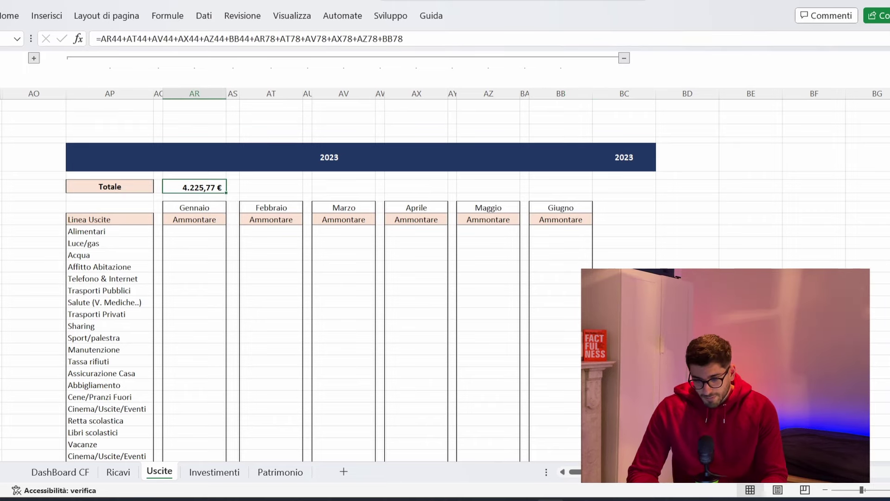
{"action": "scroll", "coordinate": [325, 278], "scroll_direction": "down", "scroll_amount": 10}
{"action": "scroll", "coordinate": [324, 279], "scroll_direction": "down", "scroll_amount": 8}
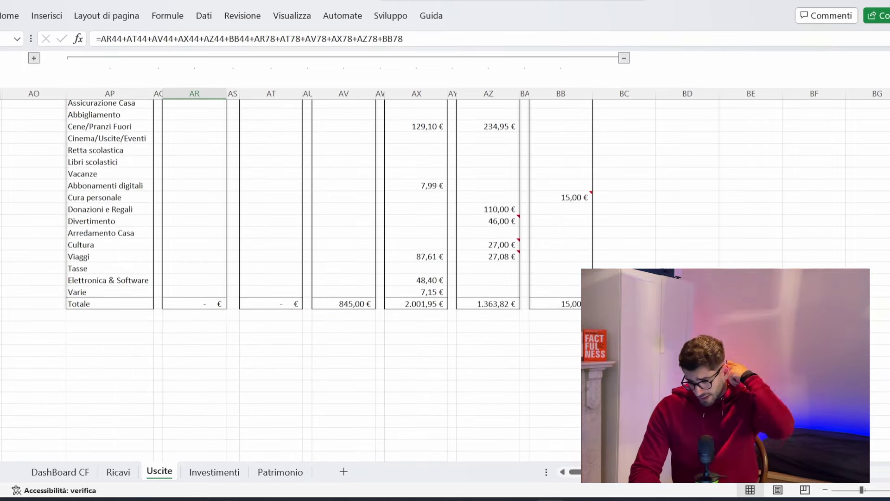
{"action": "scroll", "coordinate": [325, 278], "scroll_direction": "up", "scroll_amount": 4}
{"action": "scroll", "coordinate": [325, 278], "scroll_direction": "up", "scroll_amount": 1}
{"action": "scroll", "coordinate": [324, 278], "scroll_direction": "down", "scroll_amount": 5}
{"action": "scroll", "coordinate": [324, 278], "scroll_direction": "up", "scroll_amount": 5}
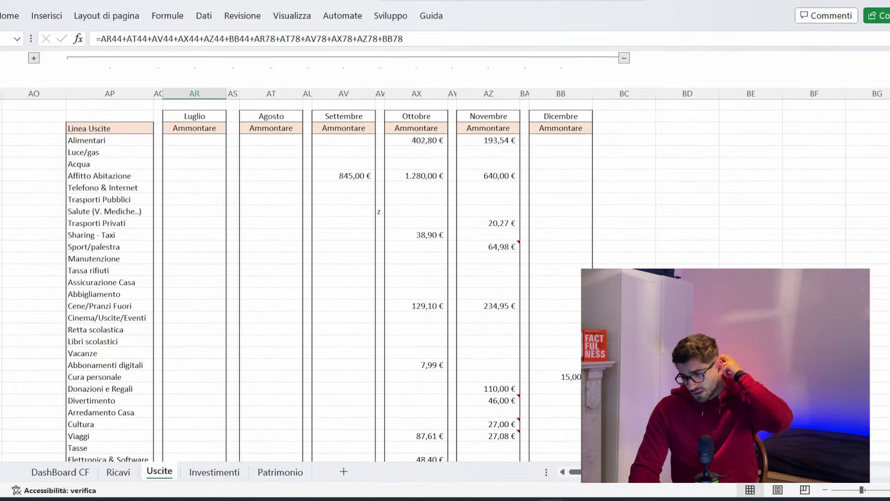
{"action": "left_click_drag", "start_coordinate": [343, 116], "coordinate": [195, 235]}
{"action": "left_click", "coordinate": [272, 199]}
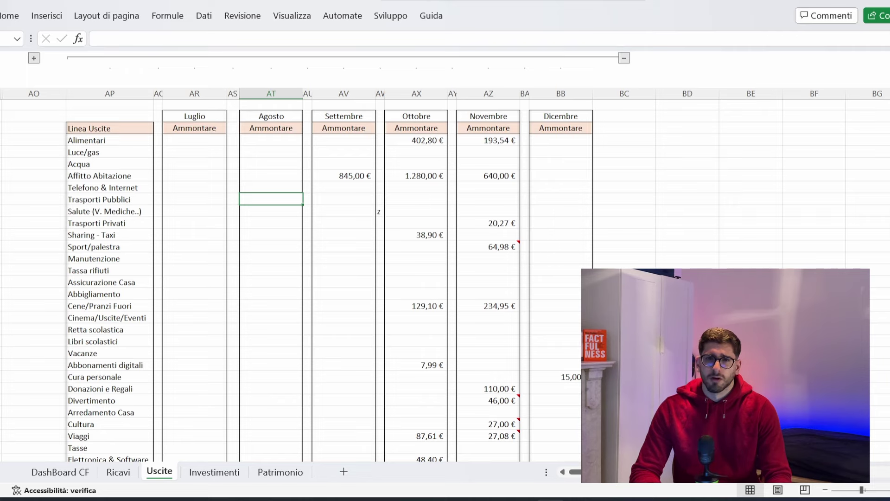
{"action": "left_click_drag", "start_coordinate": [110, 140], "coordinate": [110, 336]}
{"action": "scroll", "coordinate": [110, 365], "scroll_direction": "down", "scroll_amount": 4}
{"action": "scroll", "coordinate": [110, 165], "scroll_direction": "up", "scroll_amount": 5}
{"action": "scroll", "coordinate": [109, 335], "scroll_direction": "down", "scroll_amount": 4}
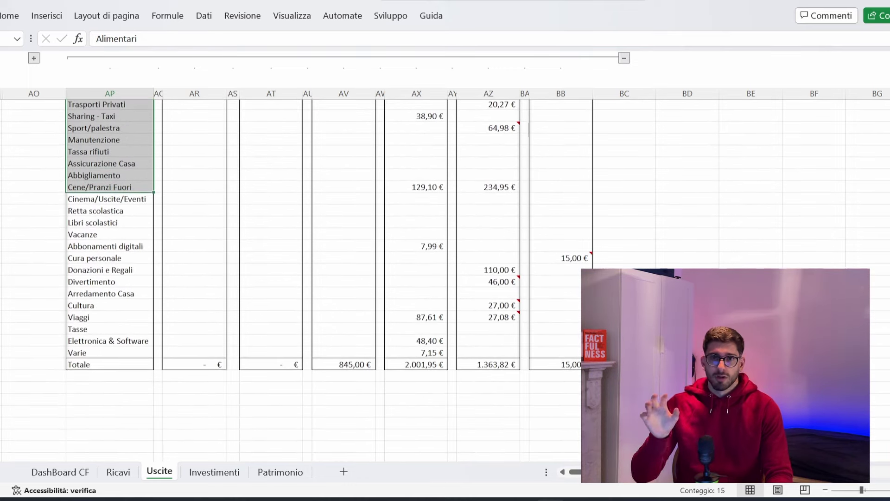
{"action": "left_click", "coordinate": [232, 140]}
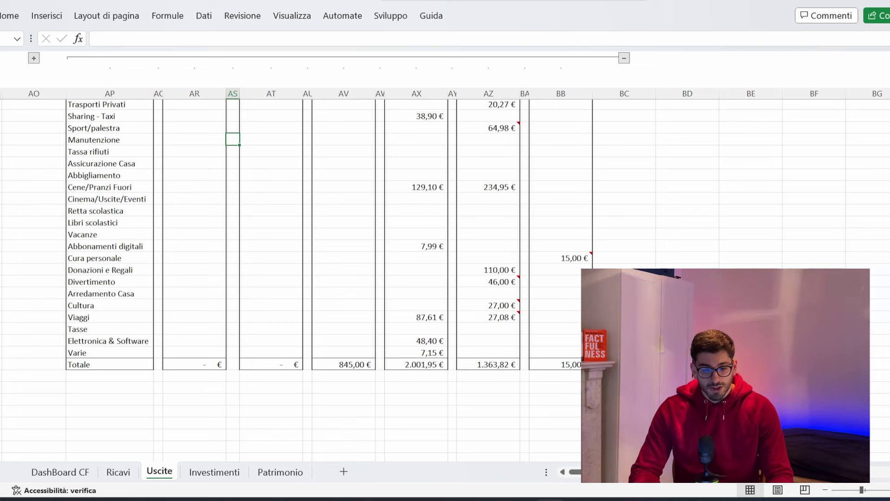
{"action": "scroll", "coordinate": [296, 232], "scroll_direction": "up", "scroll_amount": 1}
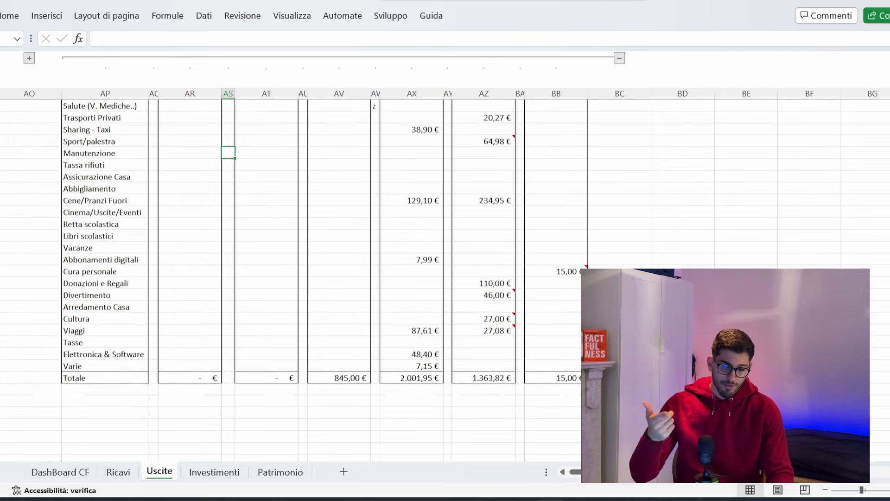
{"action": "scroll", "coordinate": [297, 273], "scroll_direction": "up", "scroll_amount": 2}
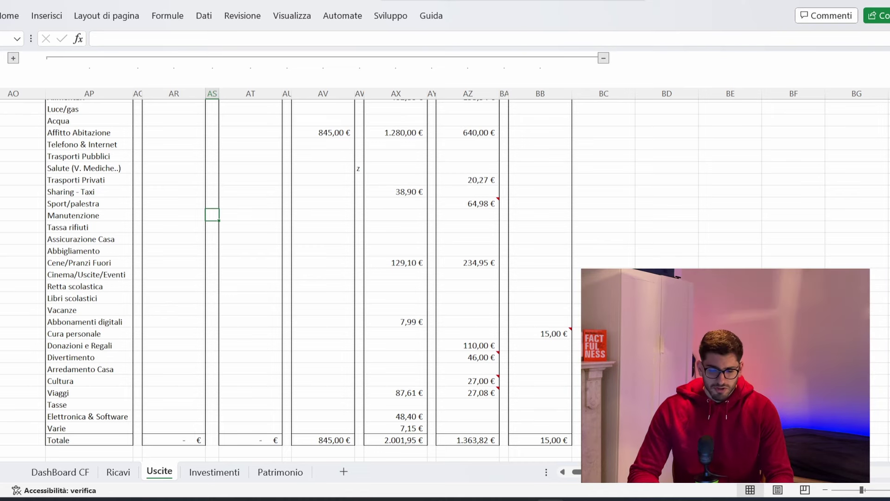
{"action": "scroll", "coordinate": [287, 273], "scroll_direction": "down", "scroll_amount": 2}
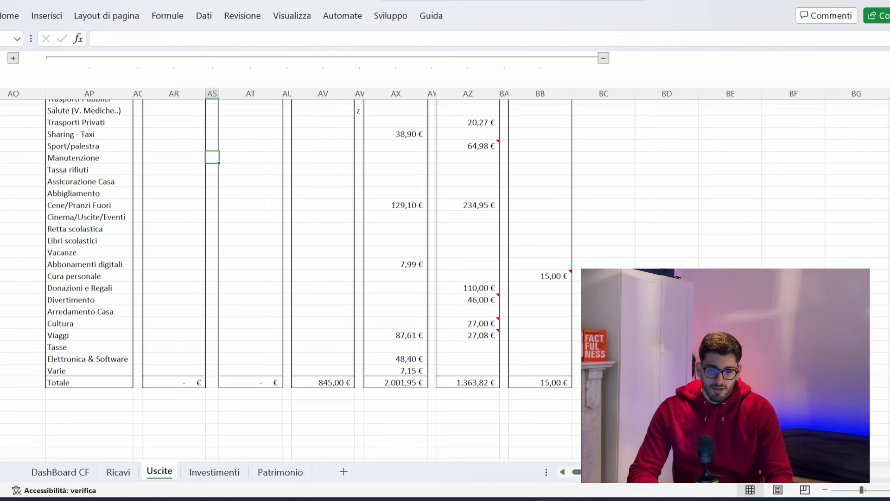
{"action": "scroll", "coordinate": [287, 241], "scroll_direction": "down", "scroll_amount": 1}
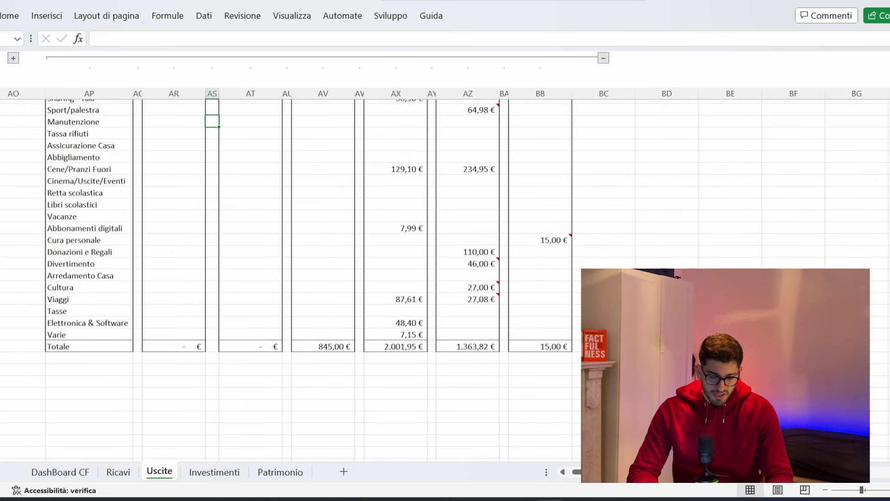
{"action": "scroll", "coordinate": [287, 241], "scroll_direction": "up", "scroll_amount": 5}
{"action": "left_click", "coordinate": [89, 199]}
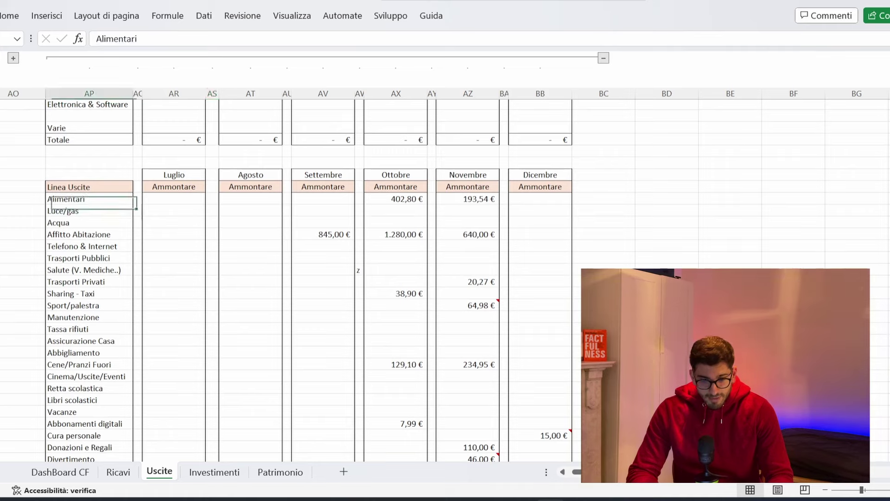
{"action": "left_click", "coordinate": [174, 199]}
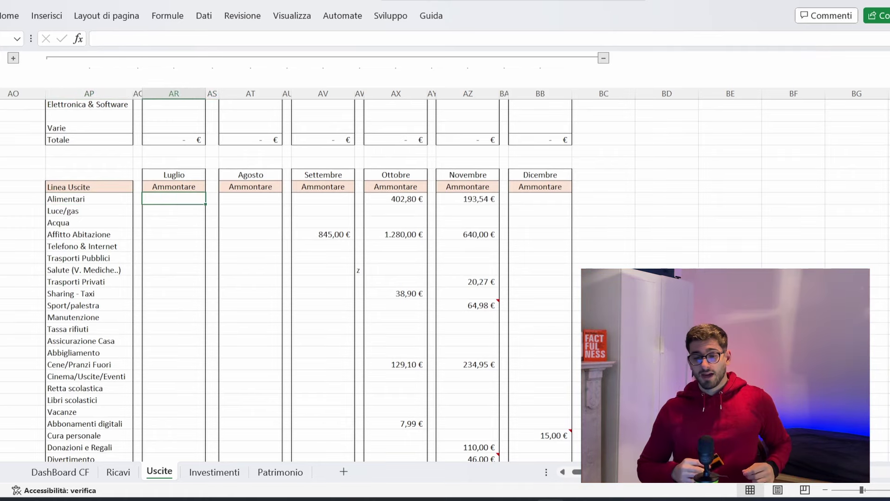
{"action": "scroll", "coordinate": [324, 278], "scroll_direction": "down", "scroll_amount": 3}
{"action": "scroll", "coordinate": [325, 278], "scroll_direction": "left", "scroll_amount": 1}
{"action": "scroll", "coordinate": [324, 278], "scroll_direction": "up", "scroll_amount": 3}
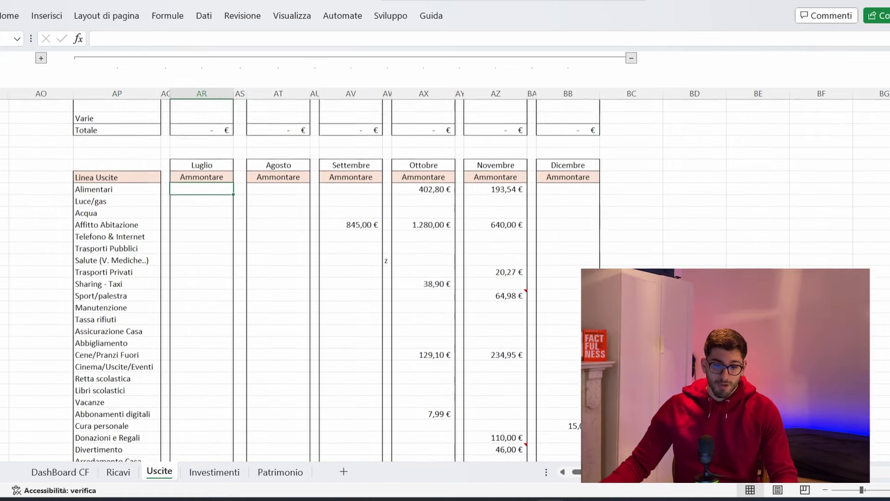
{"action": "scroll", "coordinate": [445, 278], "scroll_direction": "down", "scroll_amount": 2}
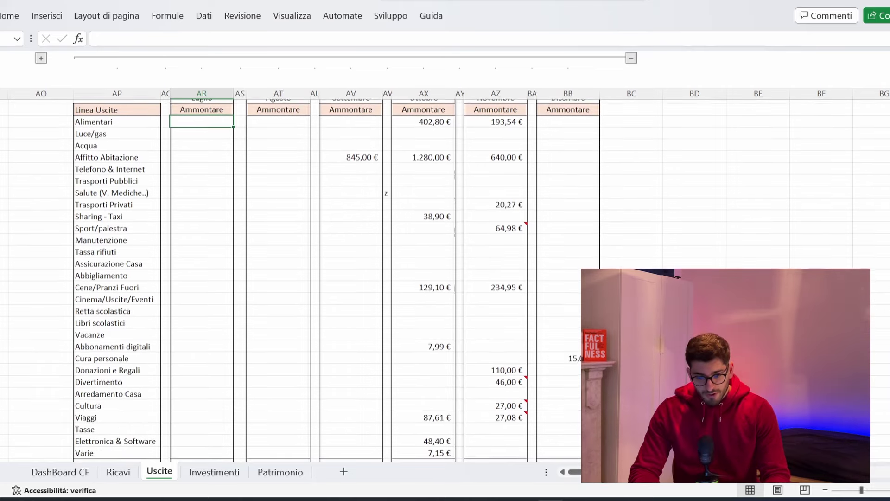
{"action": "scroll", "coordinate": [445, 278], "scroll_direction": "up", "scroll_amount": 2}
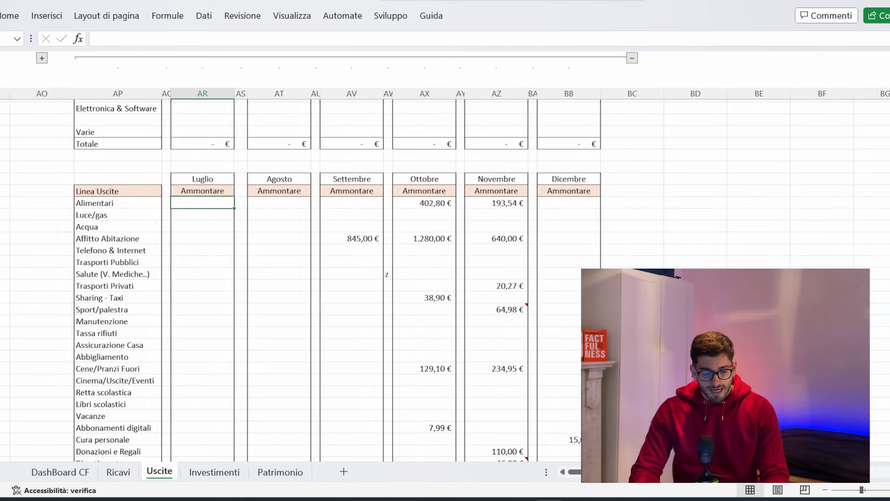
{"action": "left_click_drag", "start_coordinate": [351, 239], "coordinate": [202, 238]}
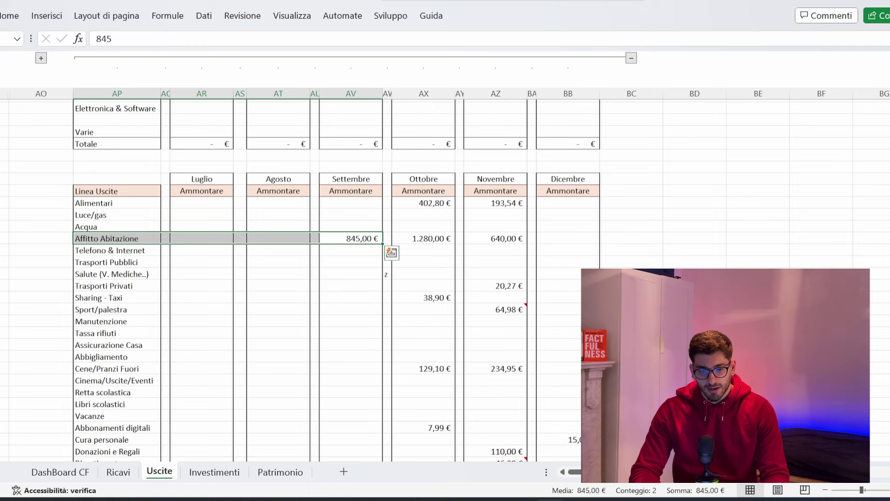
{"action": "left_click", "coordinate": [351, 202]}
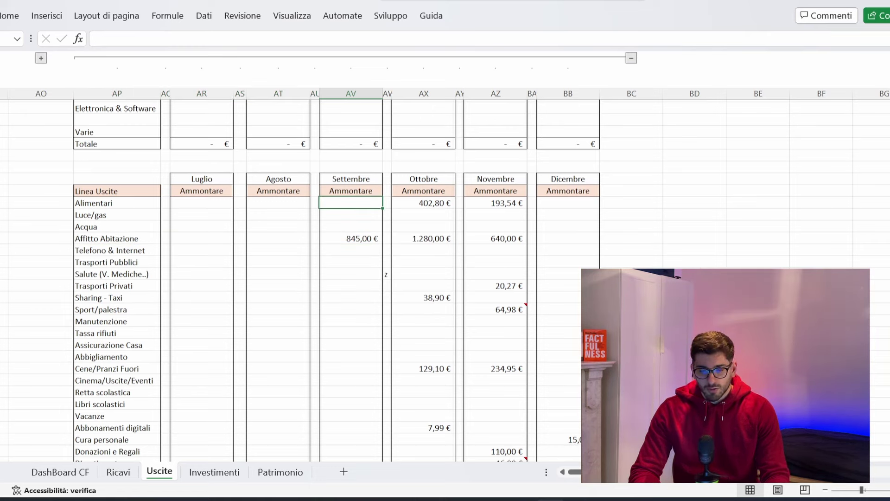
{"action": "left_click", "coordinate": [495, 238]}
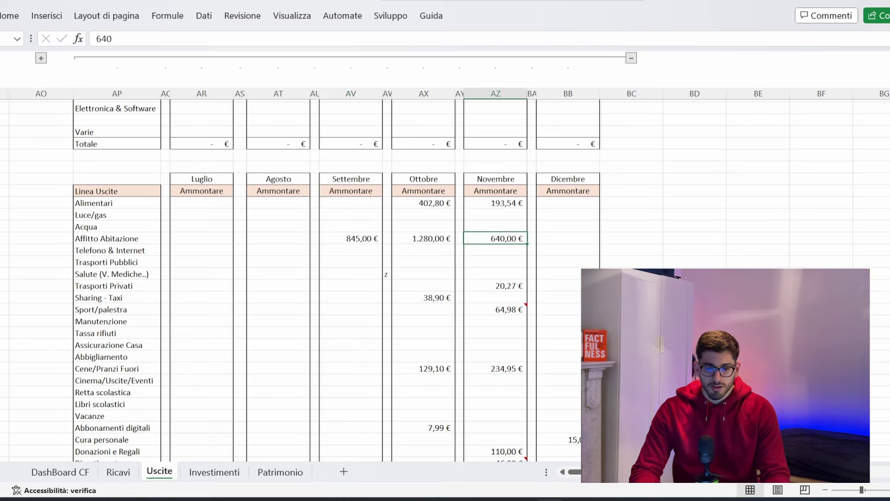
{"action": "left_click", "coordinate": [351, 238]}
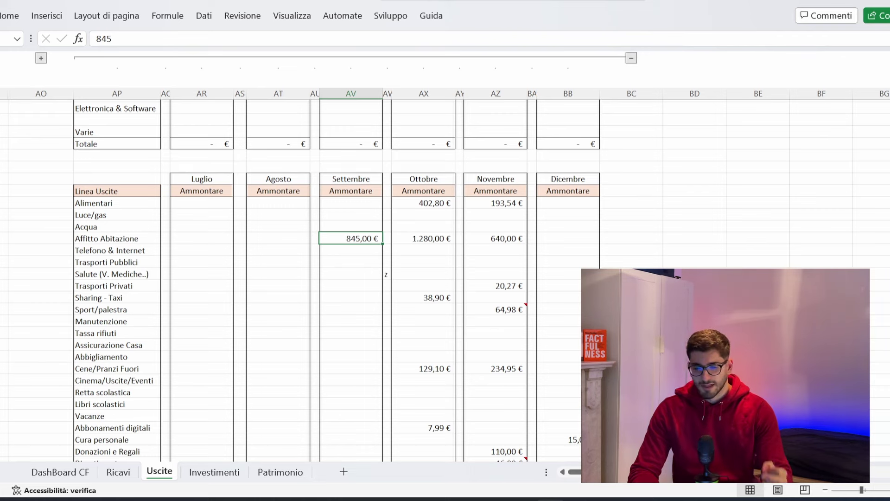
{"action": "left_click", "coordinate": [423, 239]}
{"action": "left_click", "coordinate": [351, 239]}
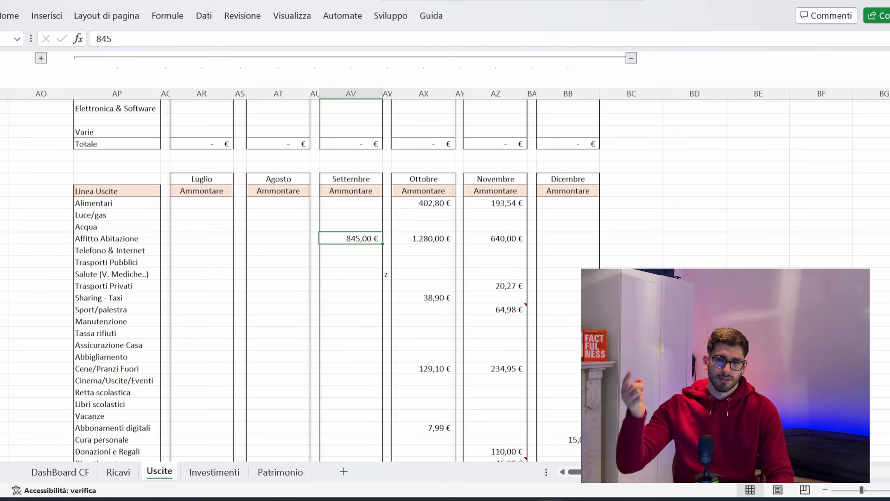
{"action": "left_click", "coordinate": [388, 215]}
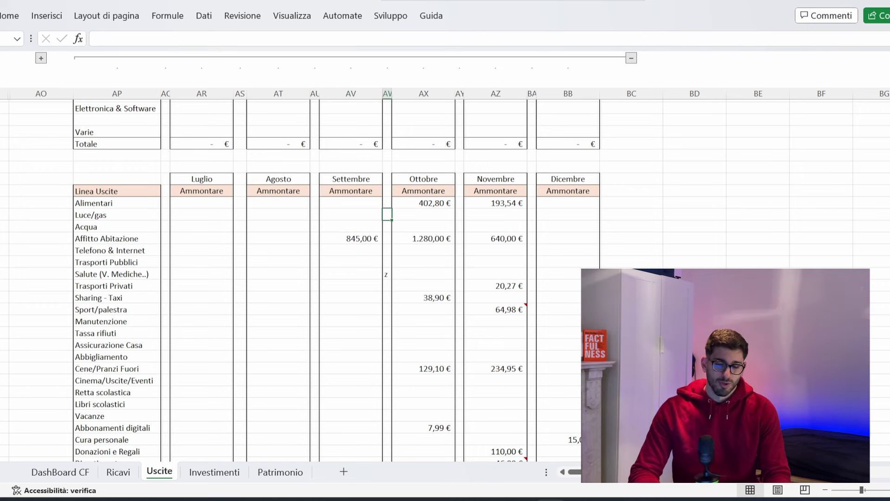
{"action": "left_click", "coordinate": [351, 202]}
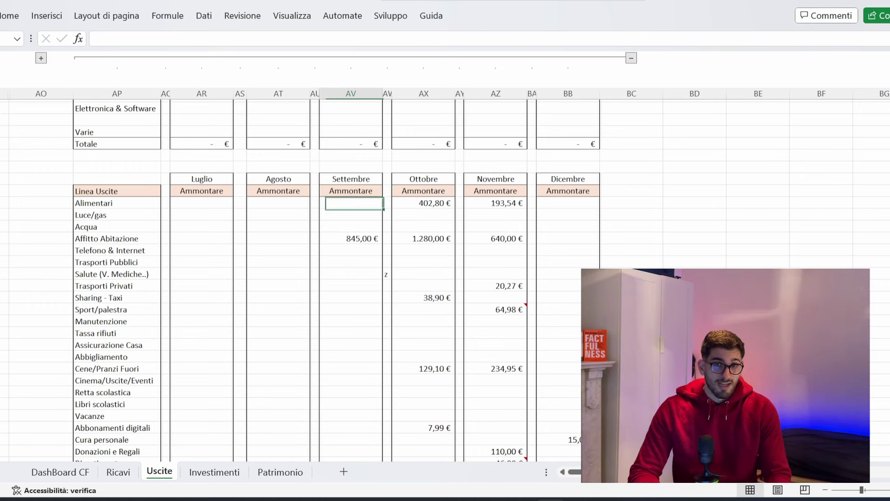
{"action": "left_click", "coordinate": [351, 239]}
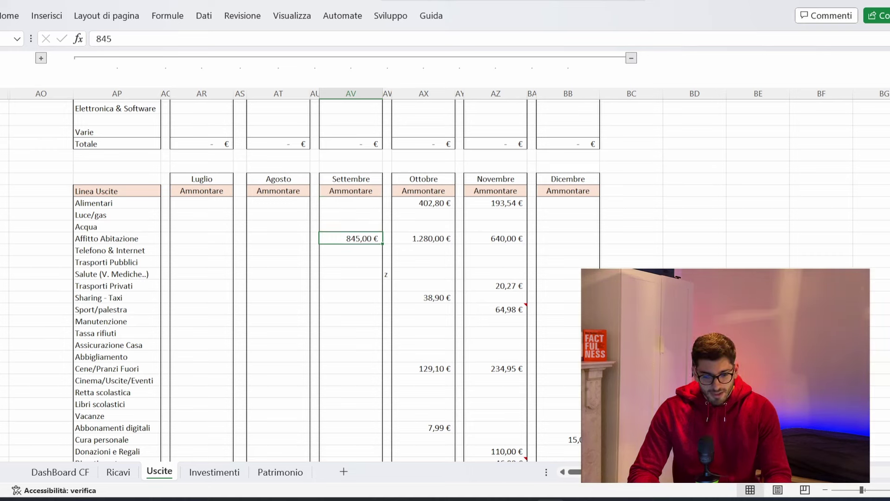
{"action": "left_click_drag", "start_coordinate": [424, 214], "coordinate": [424, 226]}
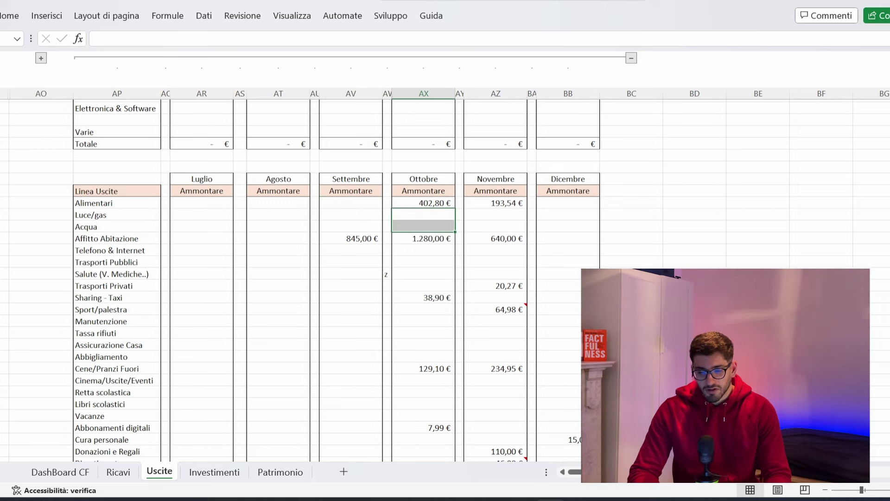
{"action": "left_click", "coordinate": [350, 215]}
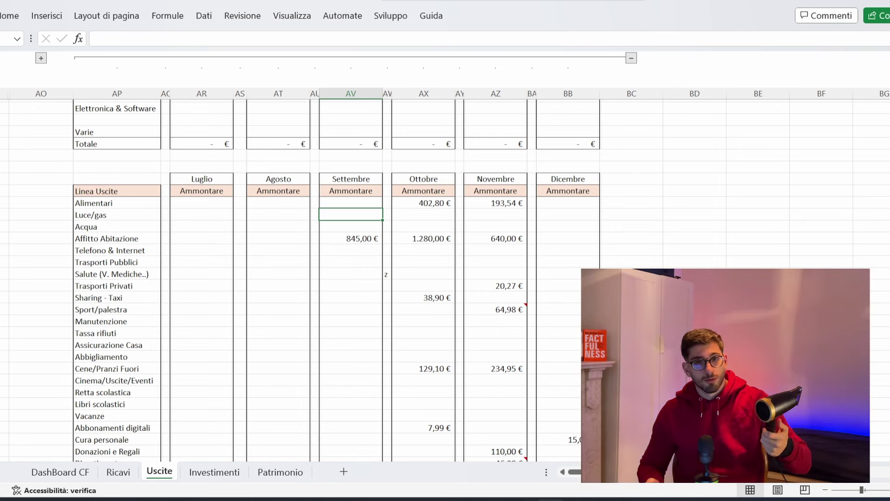
{"action": "left_click", "coordinate": [351, 238]}
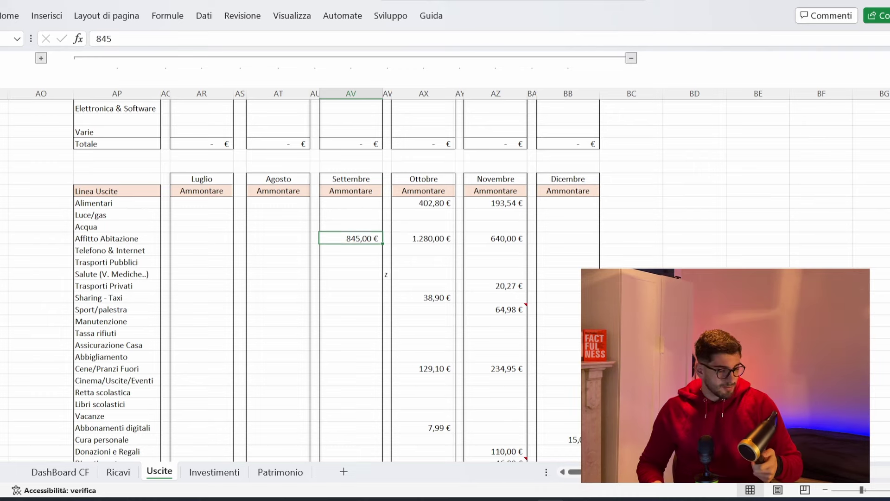
{"action": "scroll", "coordinate": [350, 279], "scroll_direction": "down", "scroll_amount": 1}
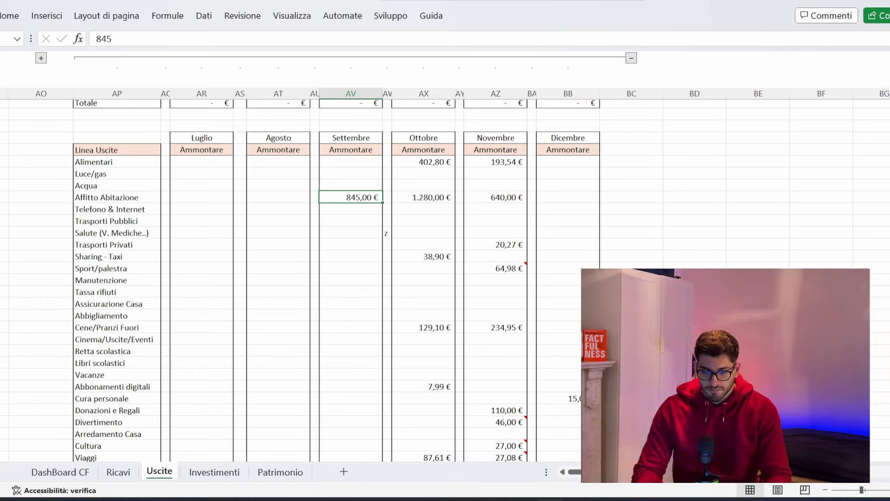
{"action": "left_click", "coordinate": [351, 161]}
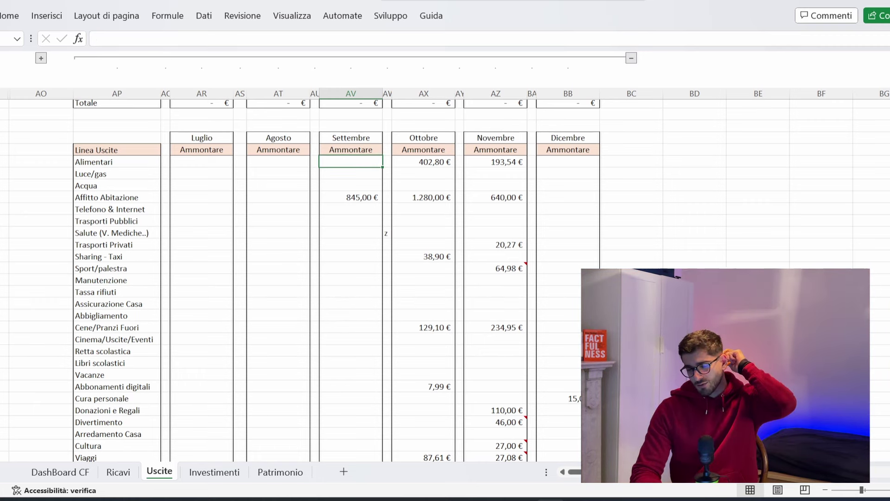
{"action": "left_click", "coordinate": [351, 198]}
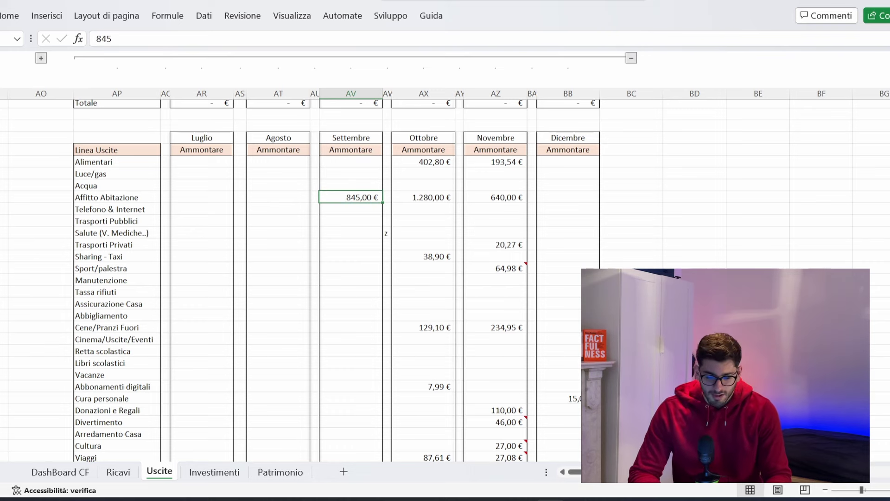
{"action": "left_click", "coordinate": [351, 173]}
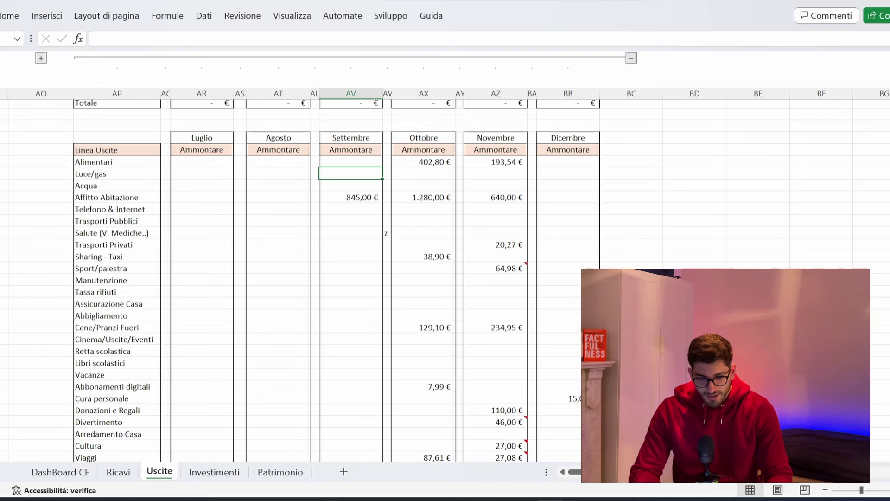
{"action": "left_click", "coordinate": [568, 209]}
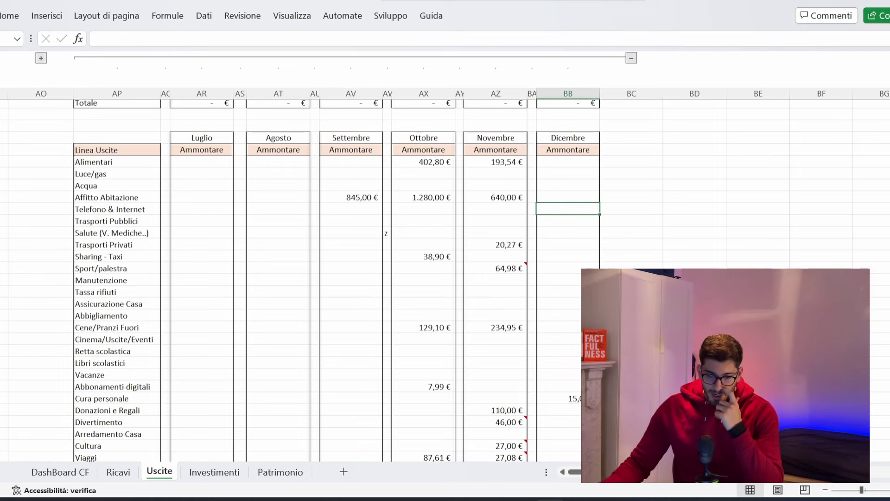
{"action": "key", "text": "Up"}
{"action": "key", "text": "Up"}
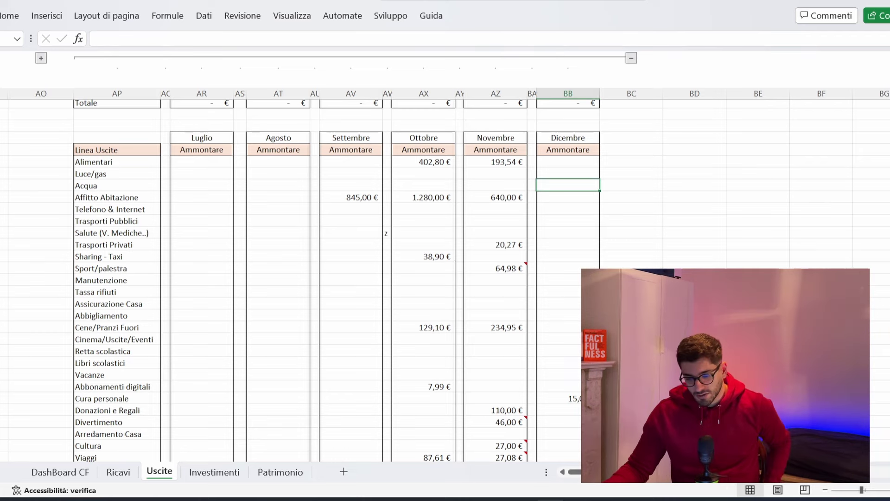
{"action": "scroll", "coordinate": [445, 278], "scroll_direction": "down", "scroll_amount": 1}
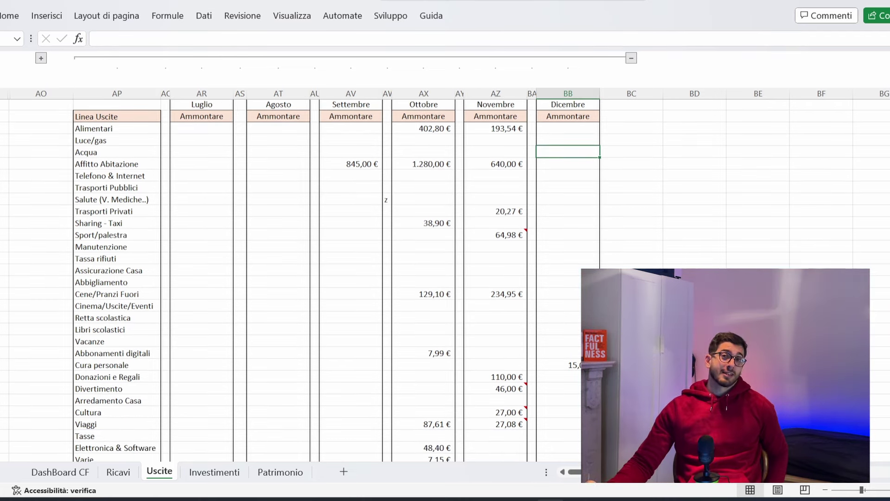
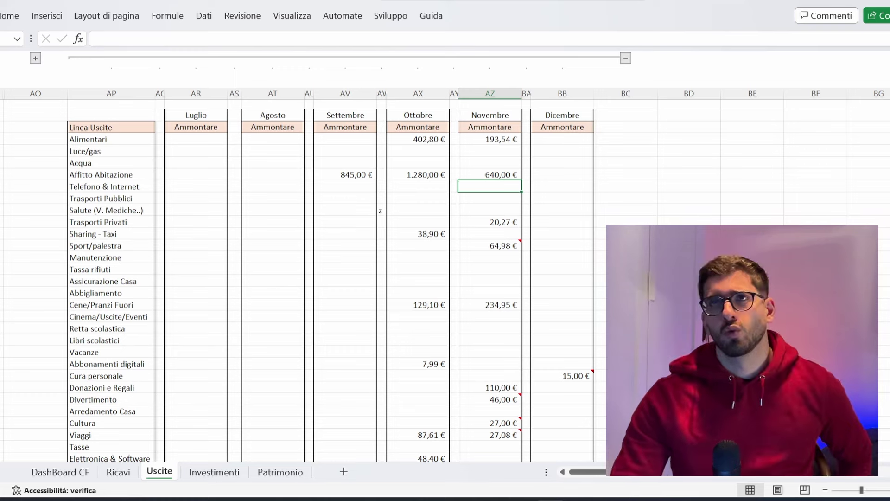
{"action": "scroll", "coordinate": [296, 278], "scroll_direction": "down", "scroll_amount": 2}
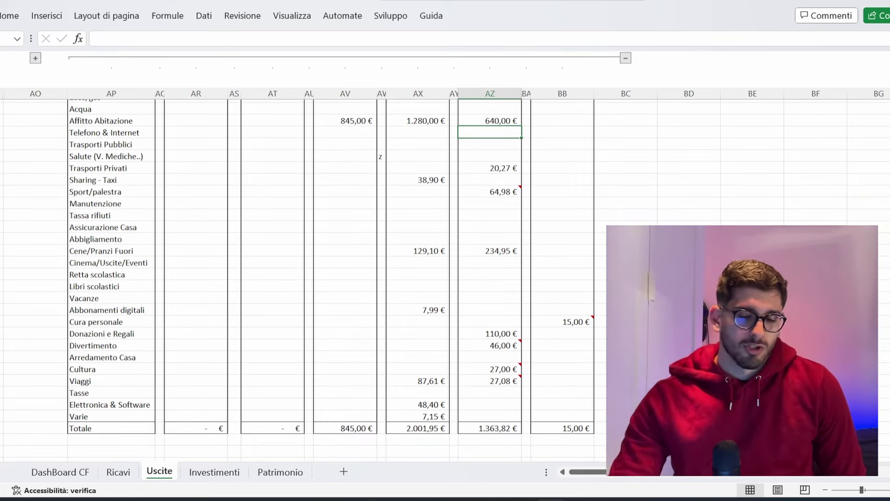
{"action": "scroll", "coordinate": [297, 267], "scroll_direction": "down", "scroll_amount": 1}
{"action": "left_click", "coordinate": [490, 133]}
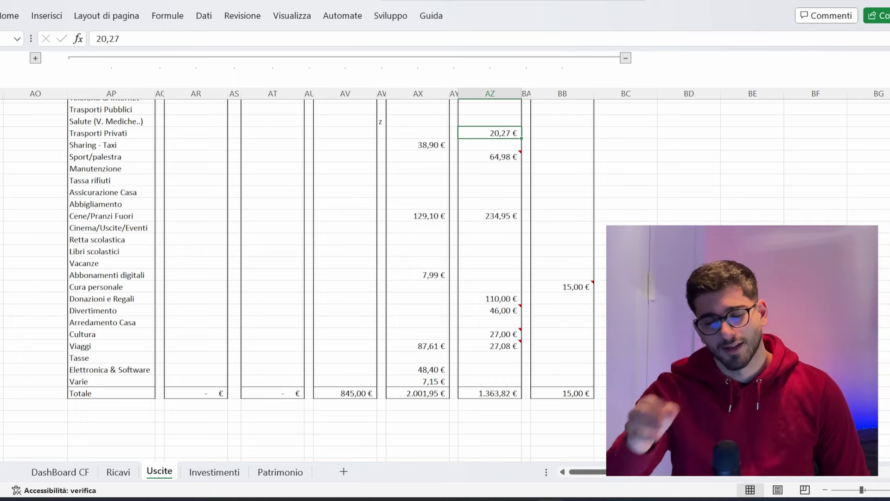
{"action": "scroll", "coordinate": [301, 287], "scroll_direction": "down", "scroll_amount": 1}
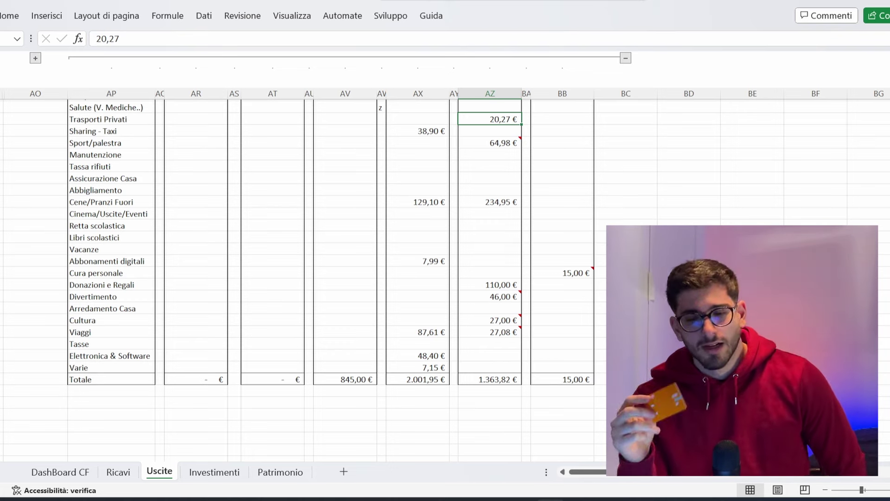
{"action": "scroll", "coordinate": [296, 241], "scroll_direction": "down", "scroll_amount": 1}
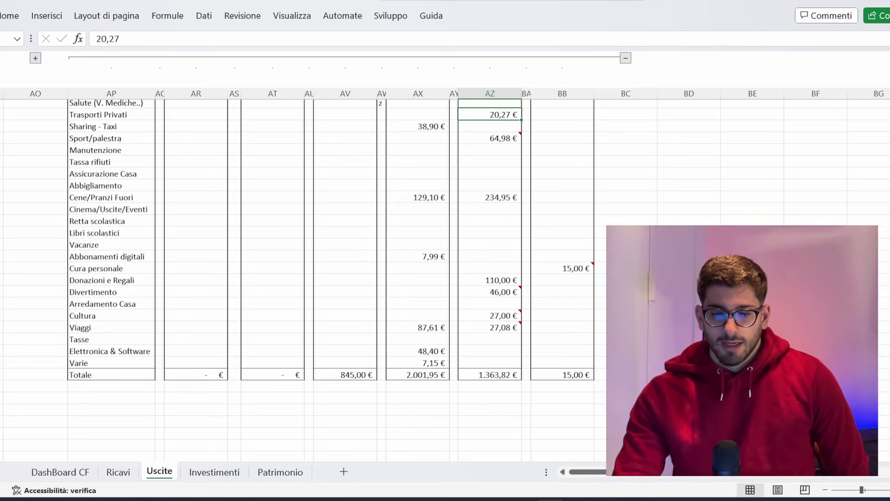
{"action": "scroll", "coordinate": [324, 232], "scroll_direction": "down", "scroll_amount": 1}
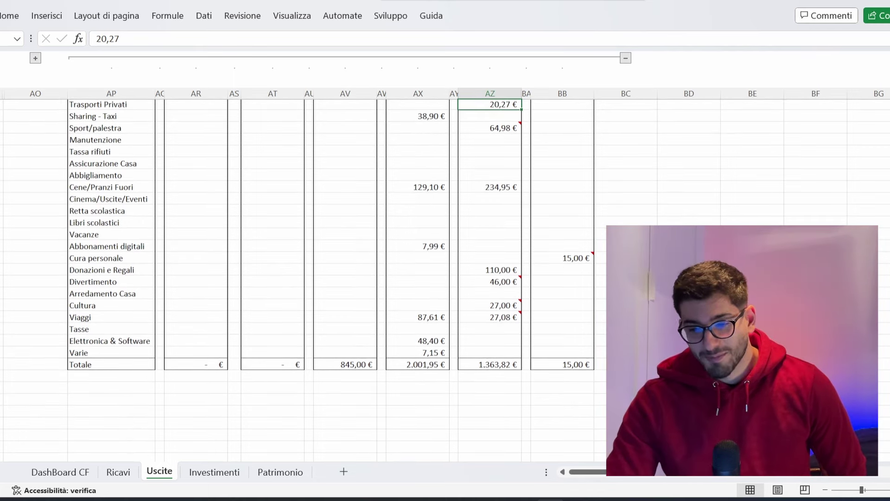
{"action": "left_click", "coordinate": [490, 187]}
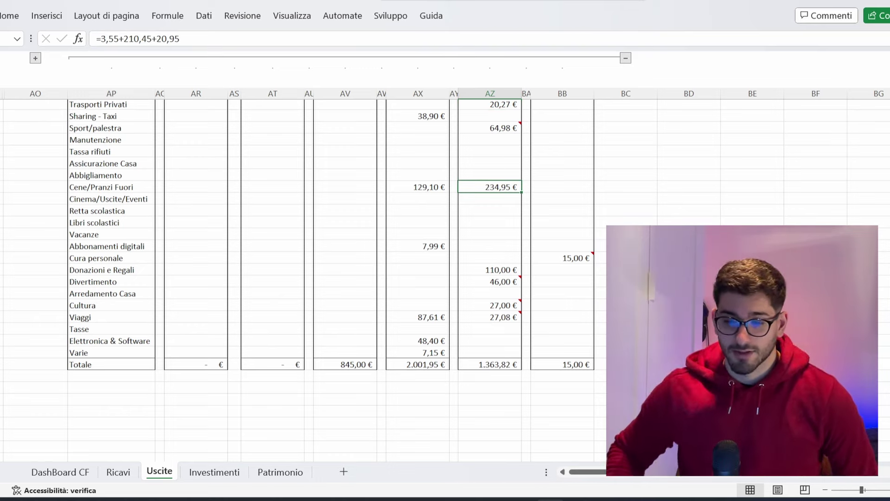
{"action": "scroll", "coordinate": [445, 278], "scroll_direction": "up", "scroll_amount": 3}
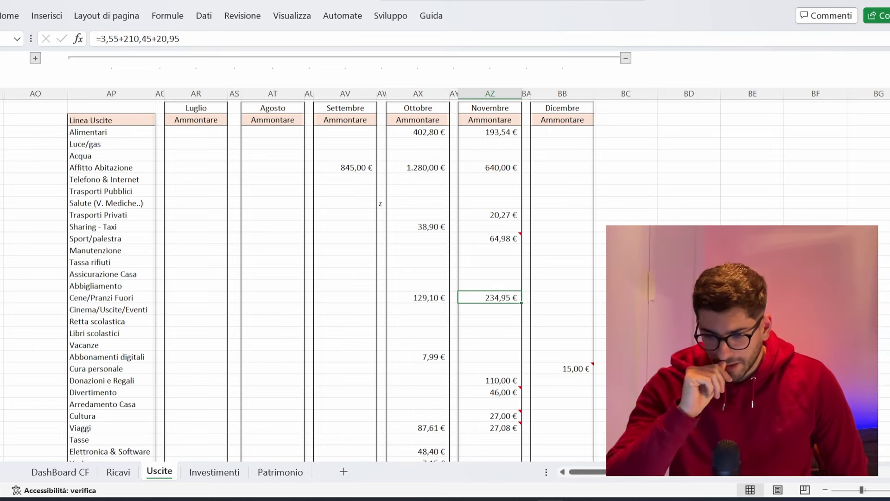
{"action": "scroll", "coordinate": [296, 278], "scroll_direction": "down", "scroll_amount": 3}
{"action": "scroll", "coordinate": [296, 278], "scroll_direction": "down", "scroll_amount": 1}
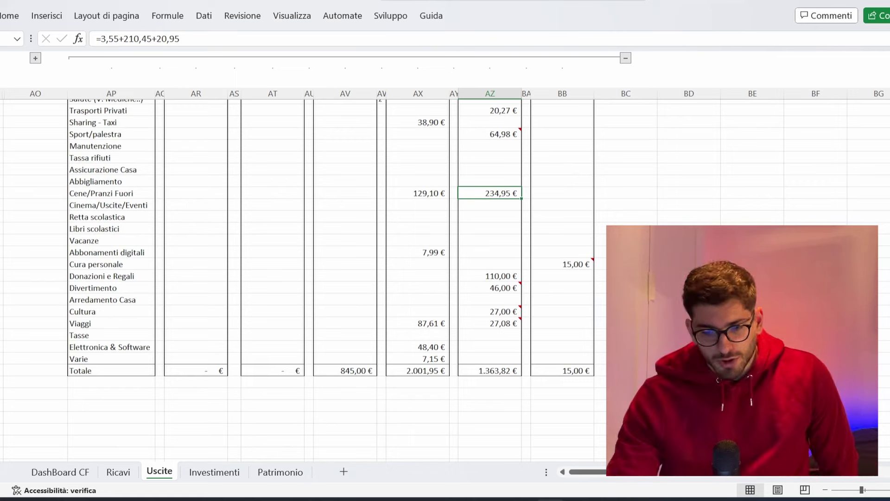
{"action": "left_click", "coordinate": [490, 204]}
{"action": "scroll", "coordinate": [297, 279], "scroll_direction": "up", "scroll_amount": 2}
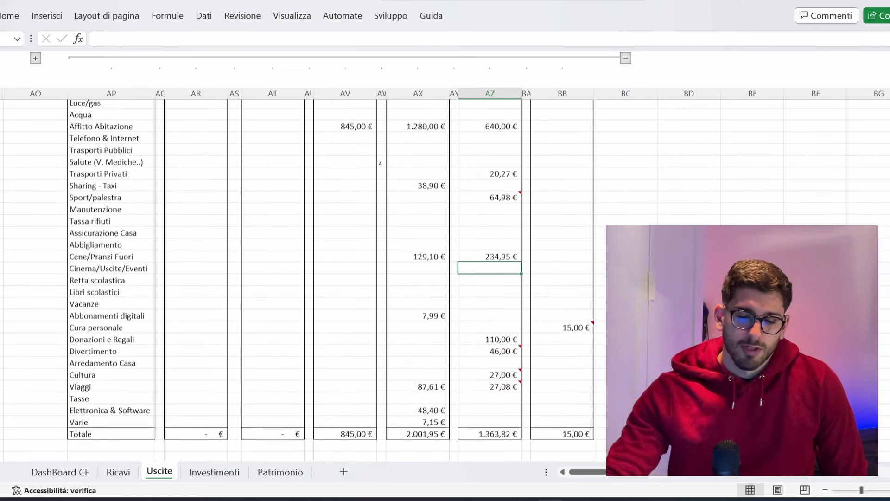
{"action": "scroll", "coordinate": [296, 278], "scroll_direction": "down", "scroll_amount": 2}
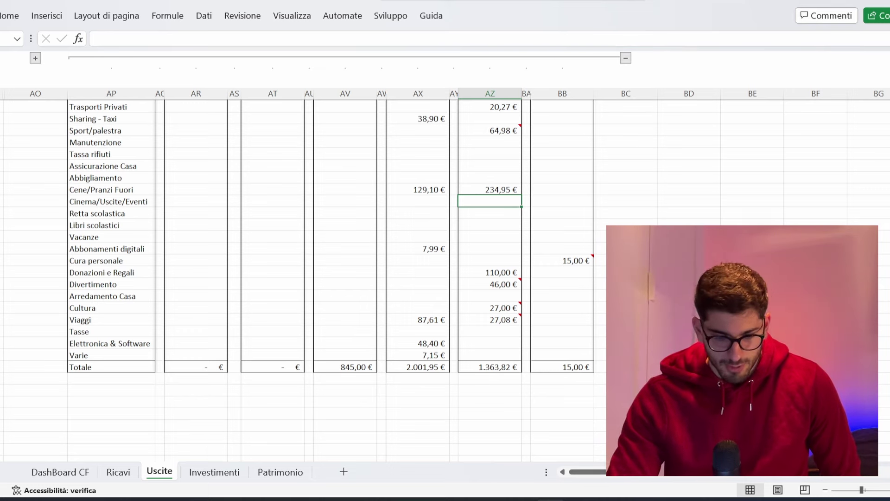
{"action": "left_click", "coordinate": [490, 273]}
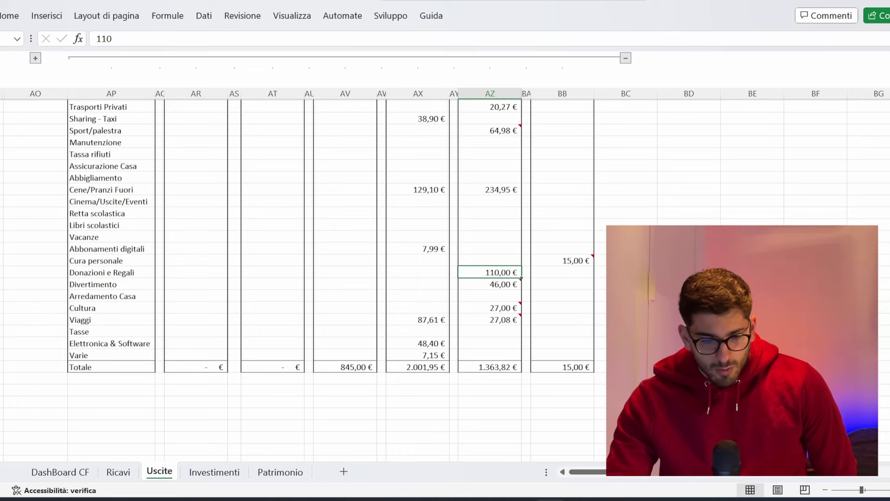
{"action": "left_click", "coordinate": [1, 284]}
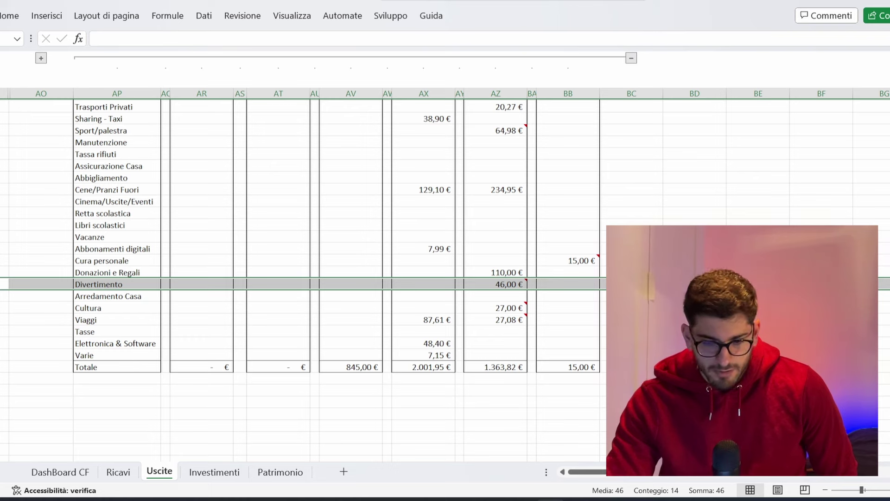
{"action": "key", "text": "Down"}
{"action": "key", "text": "shift+space"}
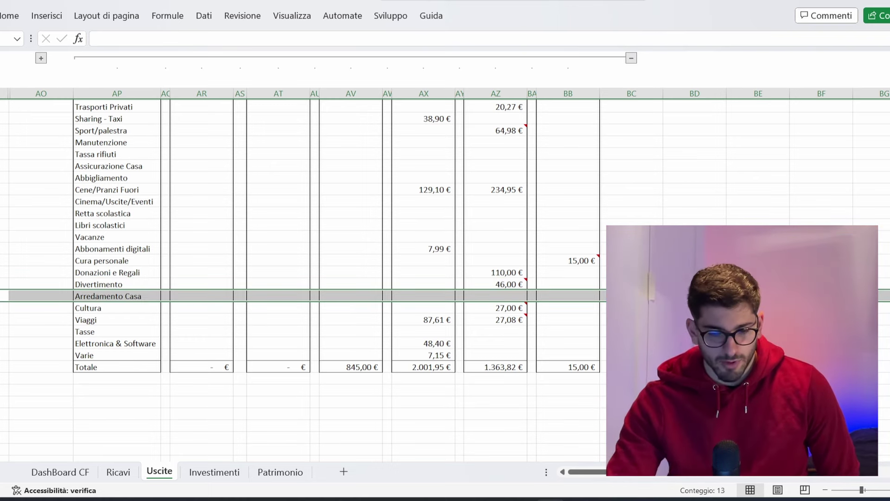
{"action": "key", "text": "Down"}
{"action": "key", "text": "shift+space"}
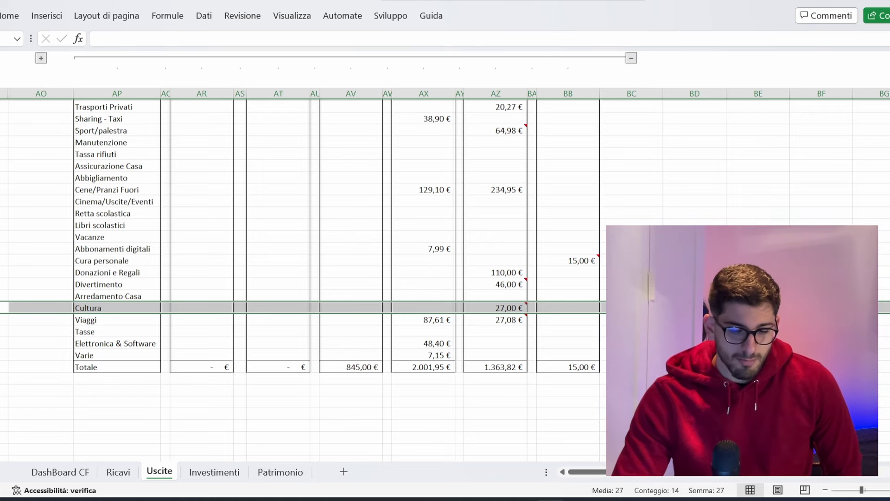
Review the Patrimonio asset cells, including the 150000 Valore delle aziende value.
{"action": "left_click", "coordinate": [280, 471]}
{"action": "left_click", "coordinate": [202, 225]}
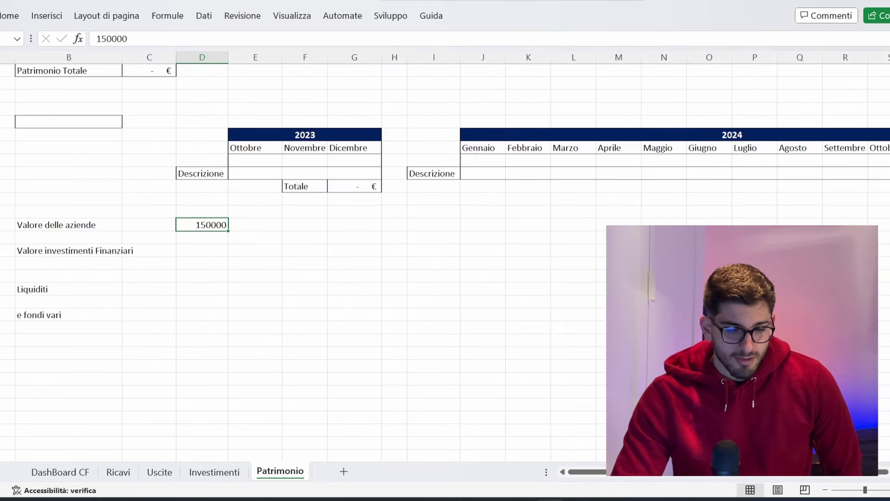
{"action": "left_click_drag", "start_coordinate": [69, 225], "coordinate": [69, 237]}
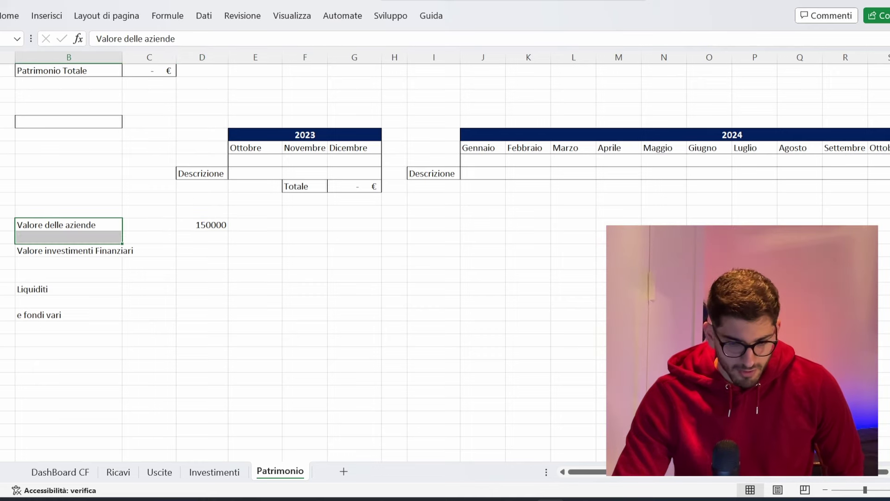
{"action": "left_click", "coordinate": [149, 315]}
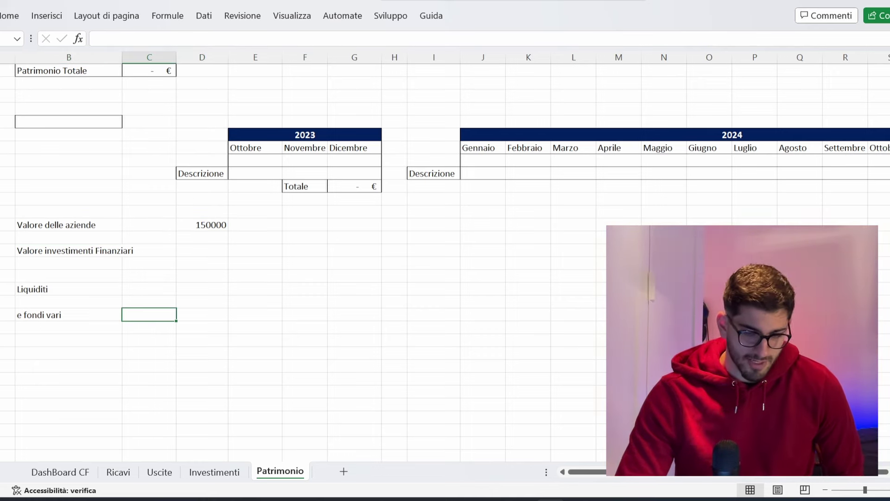
{"action": "left_click", "coordinate": [203, 224]}
{"action": "scroll", "coordinate": [202, 225], "scroll_direction": "up", "scroll_amount": 1}
{"action": "scroll", "coordinate": [202, 239], "scroll_direction": "down", "scroll_amount": 1}
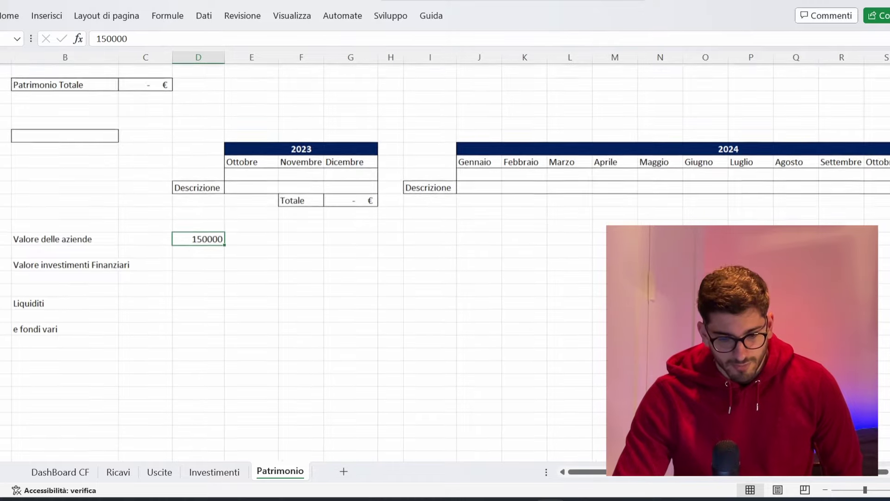
{"action": "scroll", "coordinate": [445, 255], "scroll_direction": "right", "scroll_amount": 3}
{"action": "scroll", "coordinate": [445, 255], "scroll_direction": "left", "scroll_amount": 3}
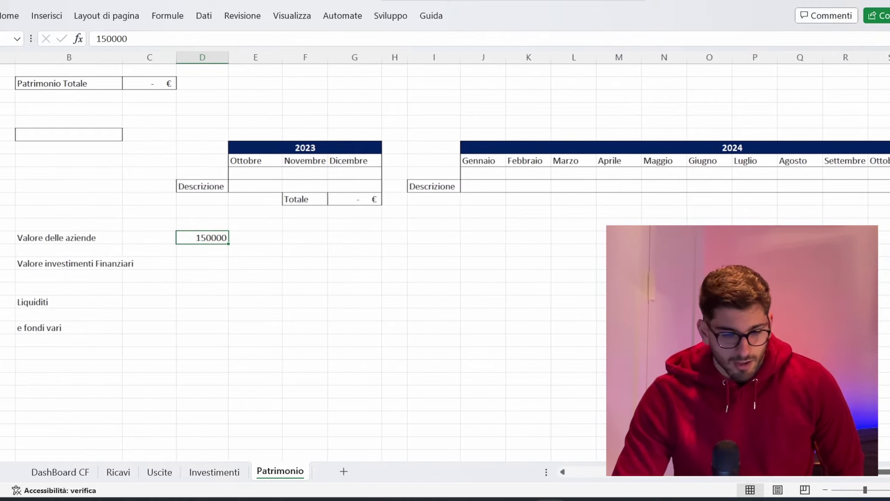
Look over the 2023–2024 investments block on the Investimenti sheet.
{"action": "left_click", "coordinate": [214, 471]}
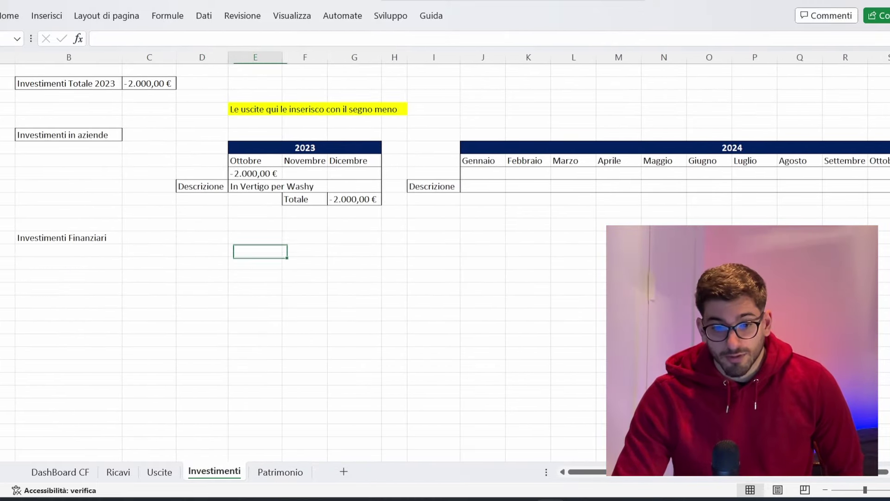
{"action": "left_click_drag", "start_coordinate": [68, 84], "coordinate": [887, 224]}
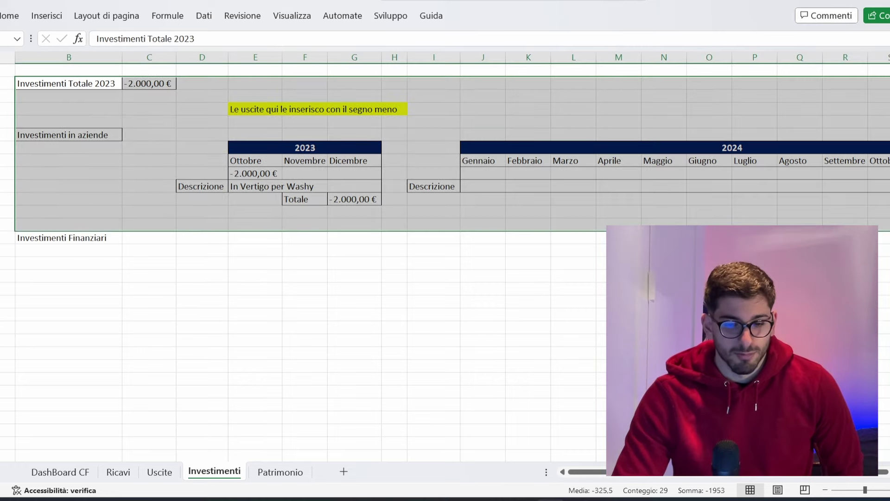
{"action": "left_click", "coordinate": [573, 301]}
Check the Valore delle aziende, Valore investimenti Finanziari and Liquiditi labels on Patrimonio.
{"action": "left_click", "coordinate": [280, 472]}
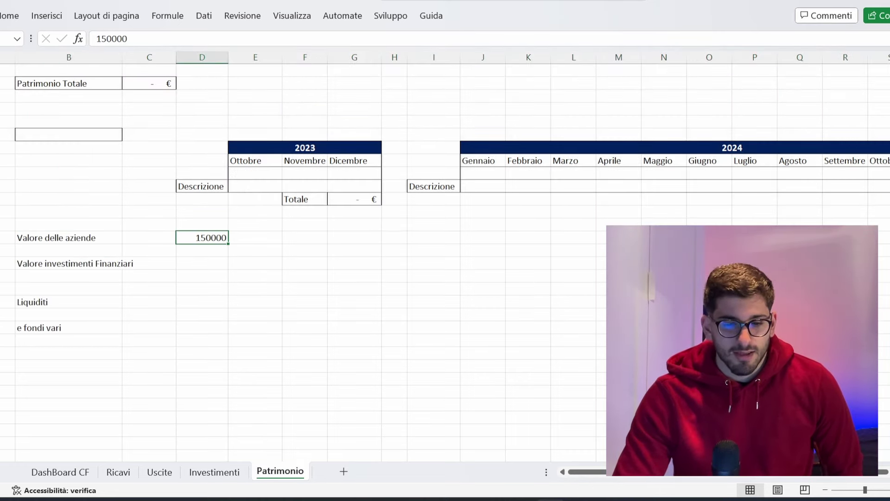
{"action": "left_click", "coordinate": [68, 238]}
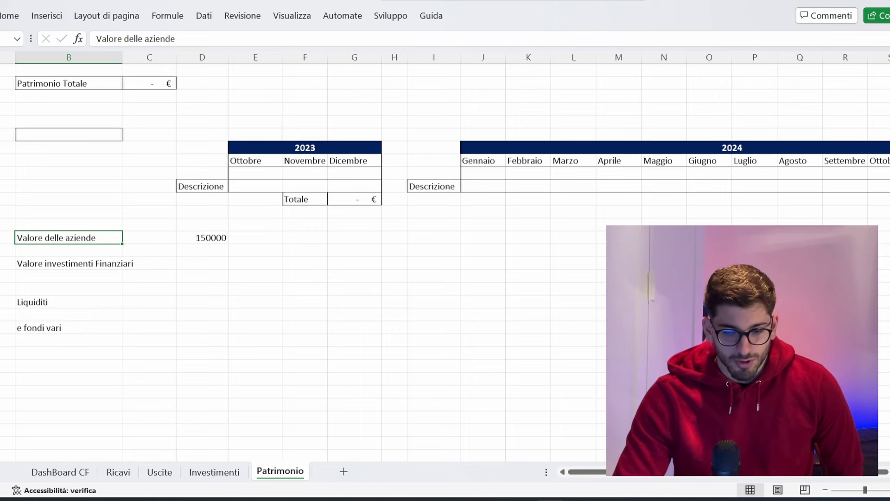
{"action": "left_click", "coordinate": [69, 263]}
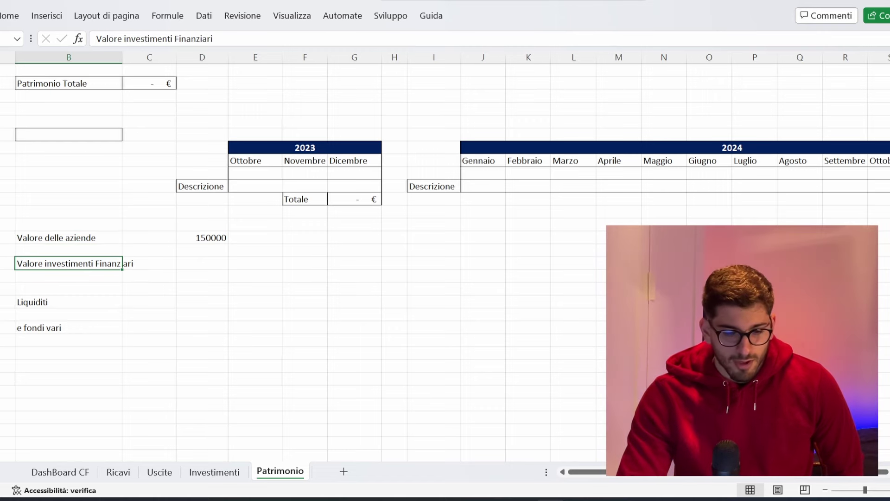
{"action": "left_click", "coordinate": [68, 302]}
Correct the Liquiditi label to Liquidità, then select the asset label block through it.
{"action": "left_click", "coordinate": [128, 39]}
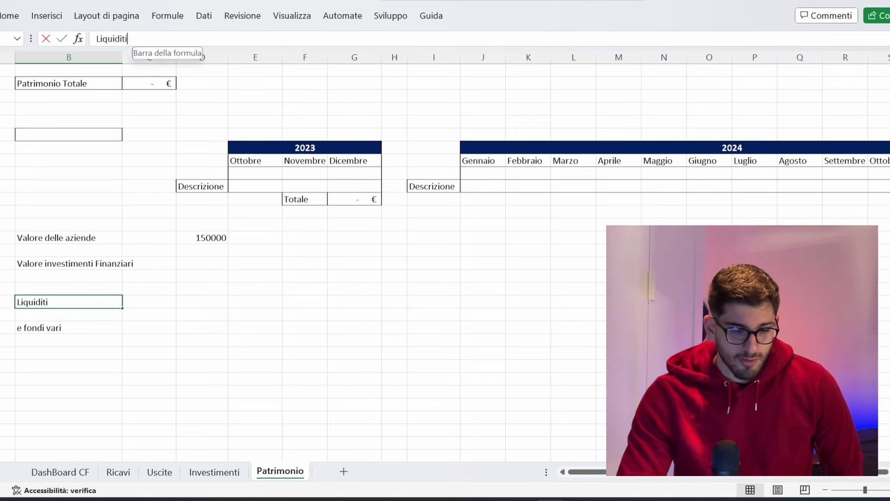
{"action": "key", "text": "BackSpace"}
{"action": "type", "text": "à"}
{"action": "left_click", "coordinate": [202, 134]}
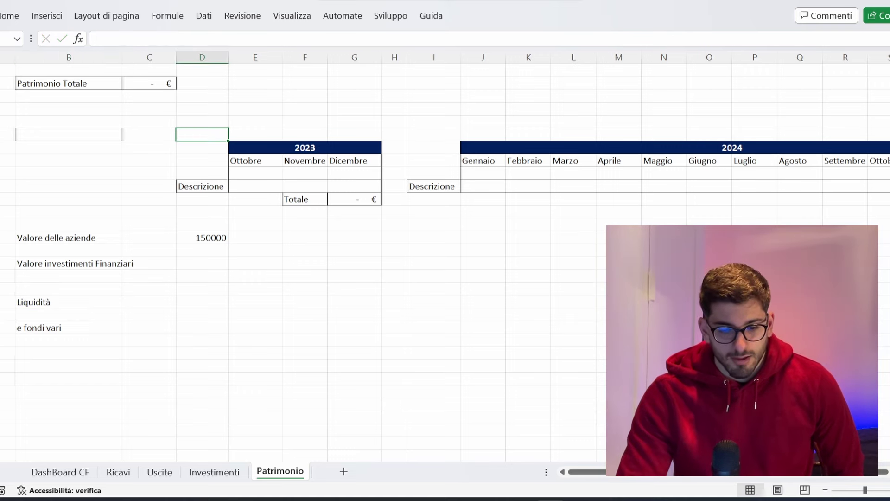
{"action": "left_click_drag", "start_coordinate": [69, 238], "coordinate": [69, 314]}
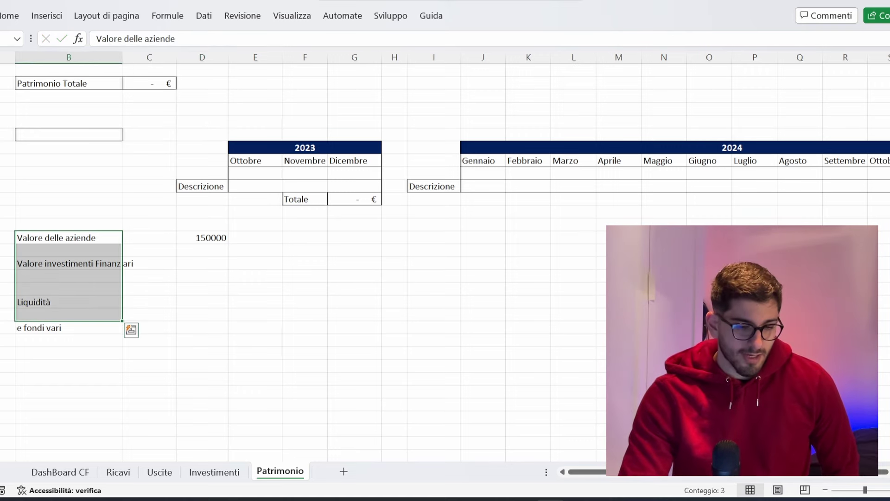
{"action": "left_click_drag", "start_coordinate": [202, 314], "coordinate": [68, 250]}
Inspect the 2023 Investimenti in aziende entry: -2.000,00 € in October, In Vertigo per Washy.
{"action": "left_click", "coordinate": [214, 472]}
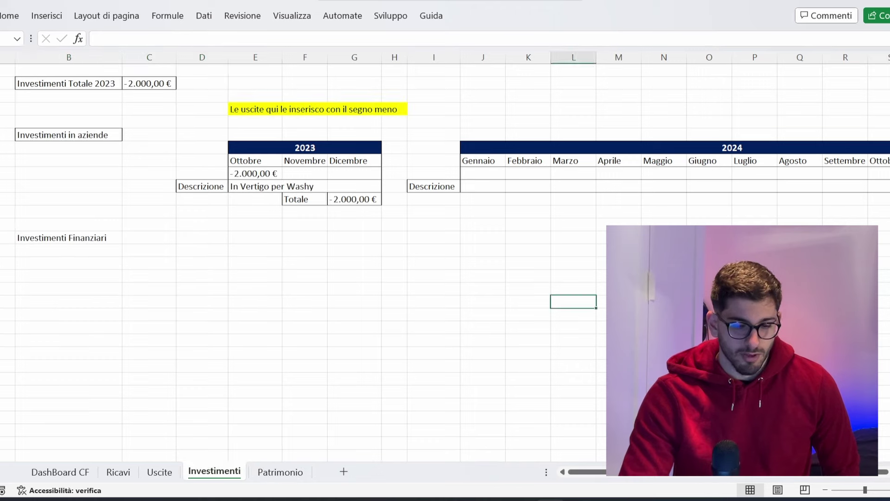
{"action": "left_click", "coordinate": [255, 276]}
{"action": "scroll", "coordinate": [255, 276], "scroll_direction": "up", "scroll_amount": 1}
{"action": "scroll", "coordinate": [301, 260], "scroll_direction": "down", "scroll_amount": 1}
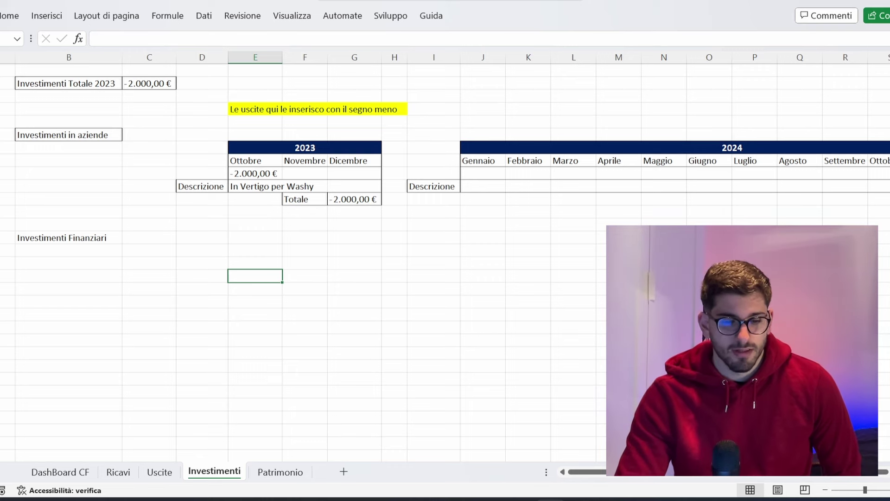
{"action": "left_click_drag", "start_coordinate": [68, 134], "coordinate": [445, 200]}
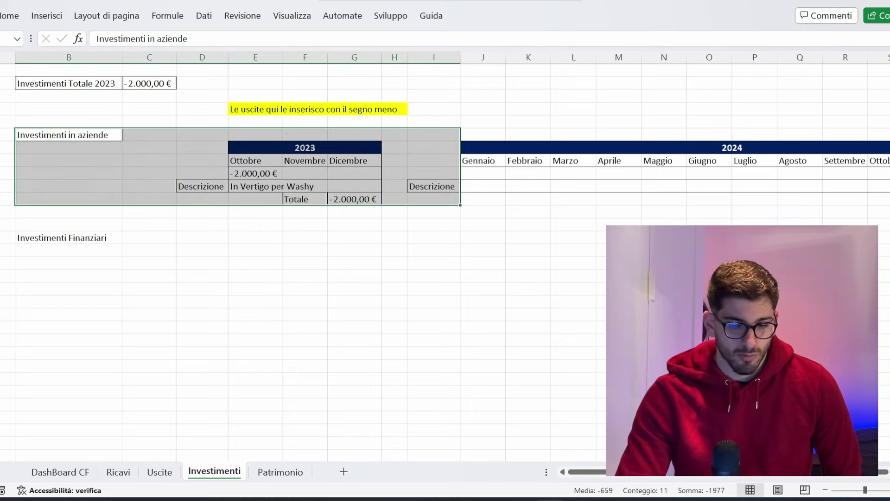
{"action": "left_click", "coordinate": [255, 174]}
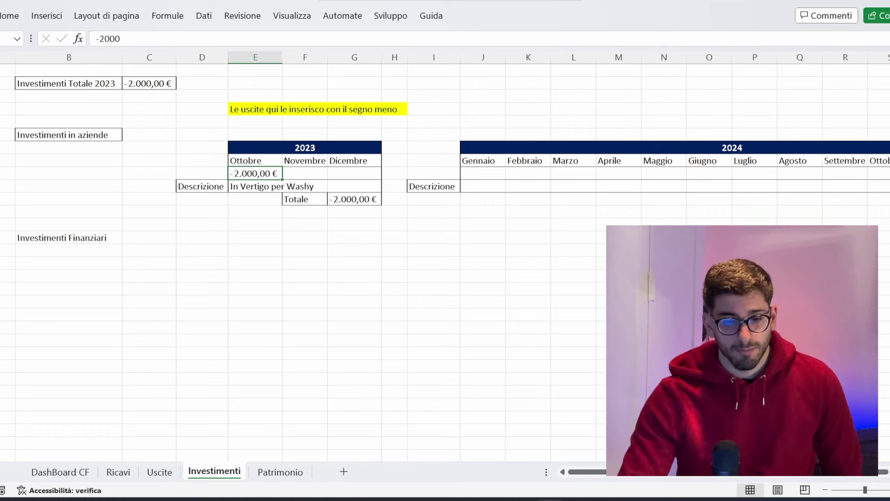
{"action": "left_click", "coordinate": [255, 186]}
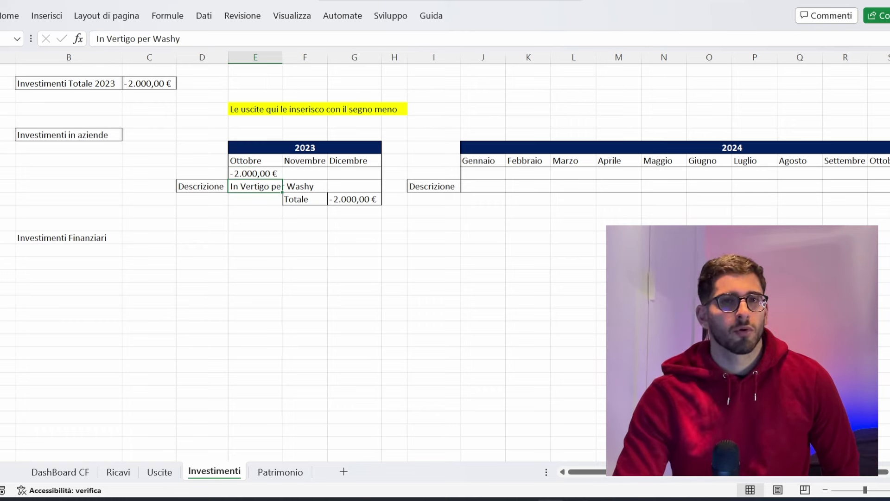
{"action": "left_click", "coordinate": [255, 212]}
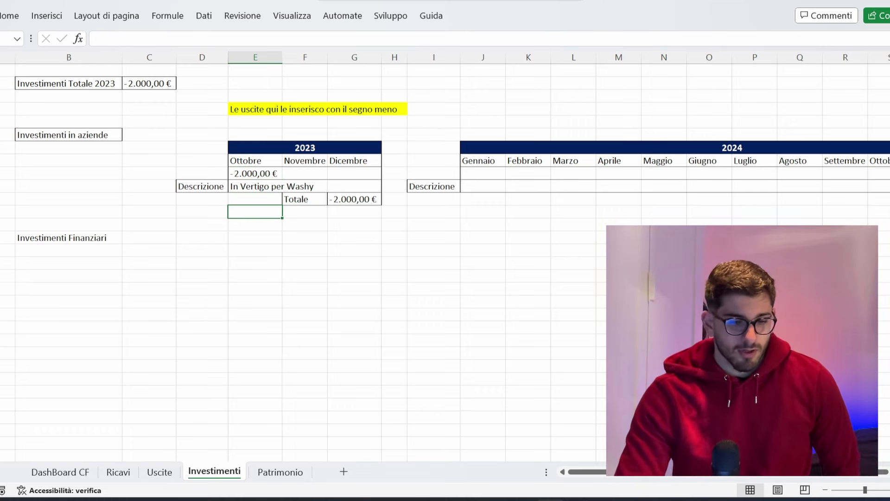
Select and review the Investimenti Finanziari label cells on the Investimenti sheet.
{"action": "scroll", "coordinate": [445, 232], "scroll_direction": "right", "scroll_amount": 3}
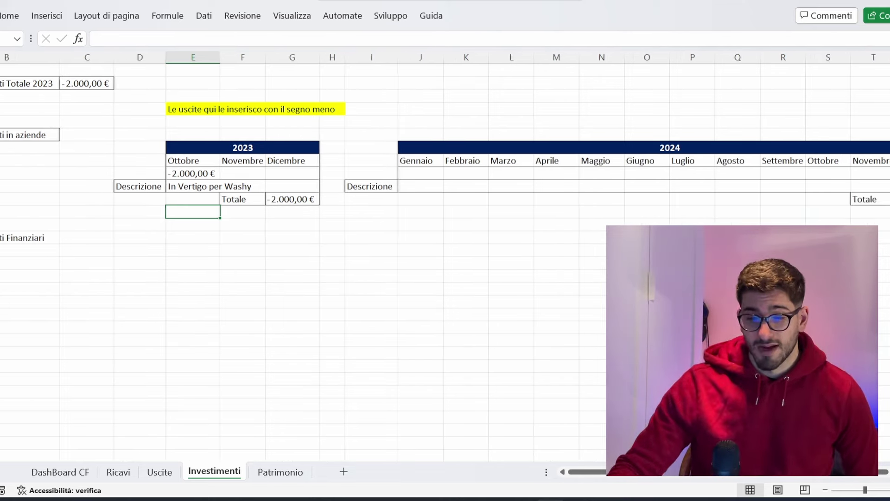
{"action": "scroll", "coordinate": [445, 232], "scroll_direction": "left", "scroll_amount": 3}
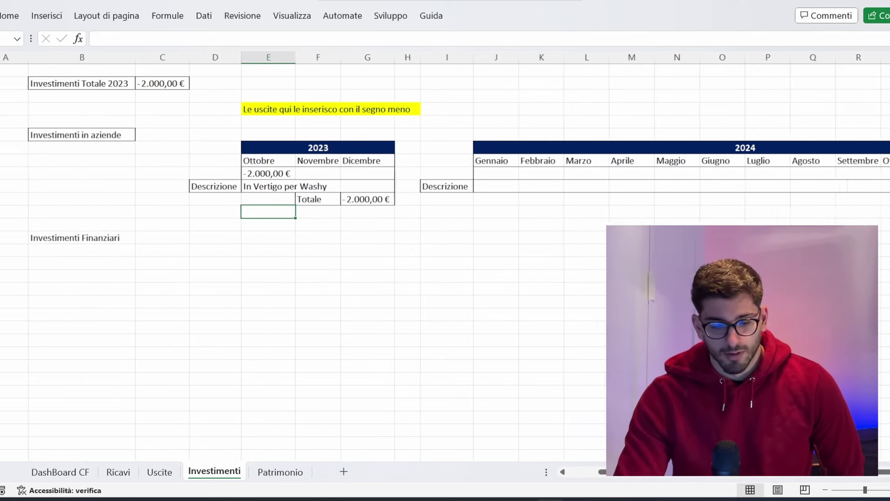
{"action": "left_click_drag", "start_coordinate": [68, 225], "coordinate": [106, 250]}
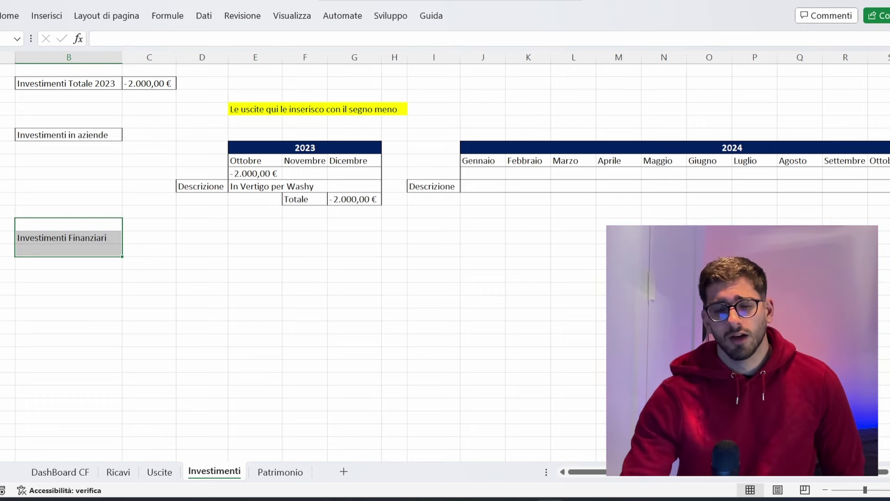
{"action": "left_click", "coordinate": [202, 212]}
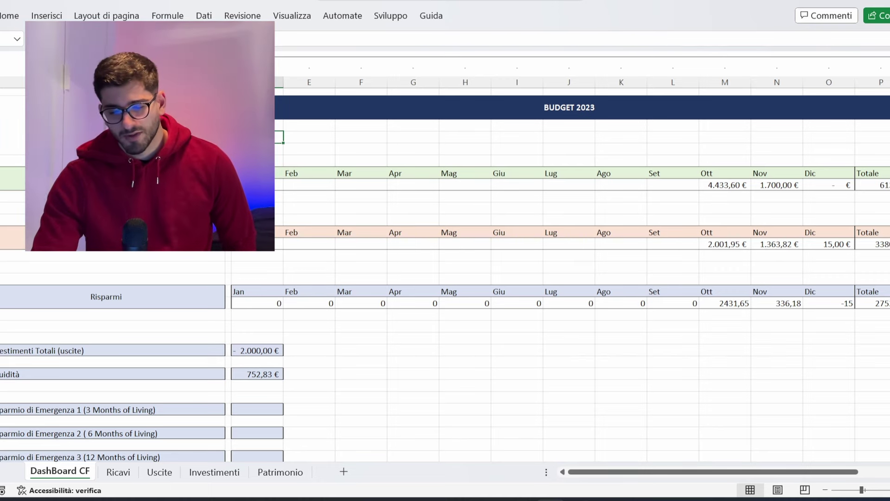
{"action": "left_click_drag", "start_coordinate": [106, 350], "coordinate": [258, 361]}
{"action": "left_click", "coordinate": [257, 350]}
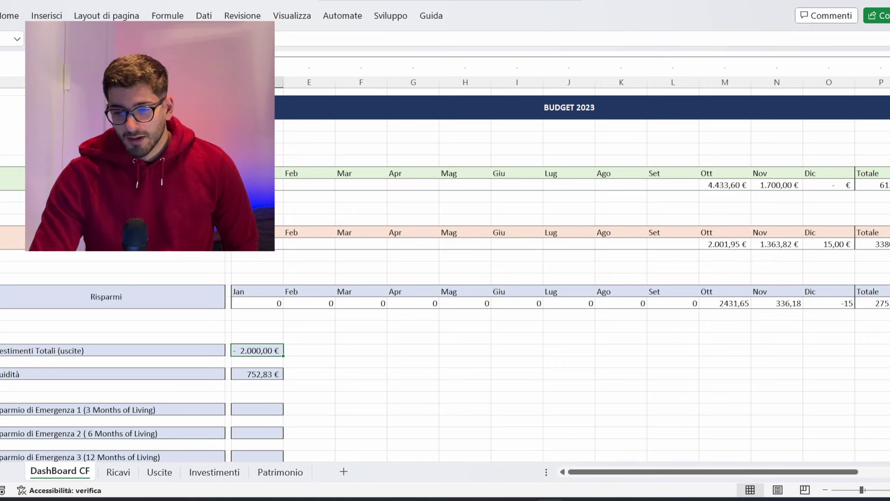
{"action": "left_click", "coordinate": [257, 374]}
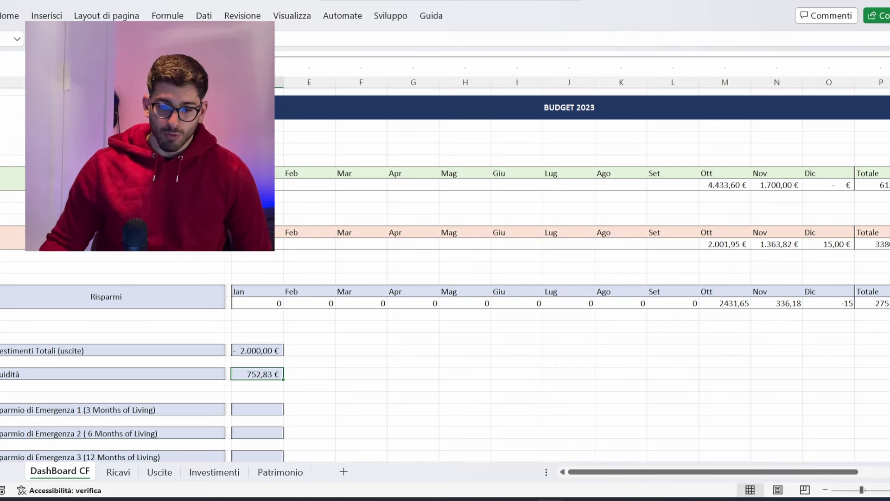
{"action": "left_click_drag", "start_coordinate": [672, 185], "coordinate": [257, 291]}
{"action": "left_click", "coordinate": [465, 326]}
{"action": "scroll", "coordinate": [465, 326], "scroll_direction": "right", "scroll_amount": 3}
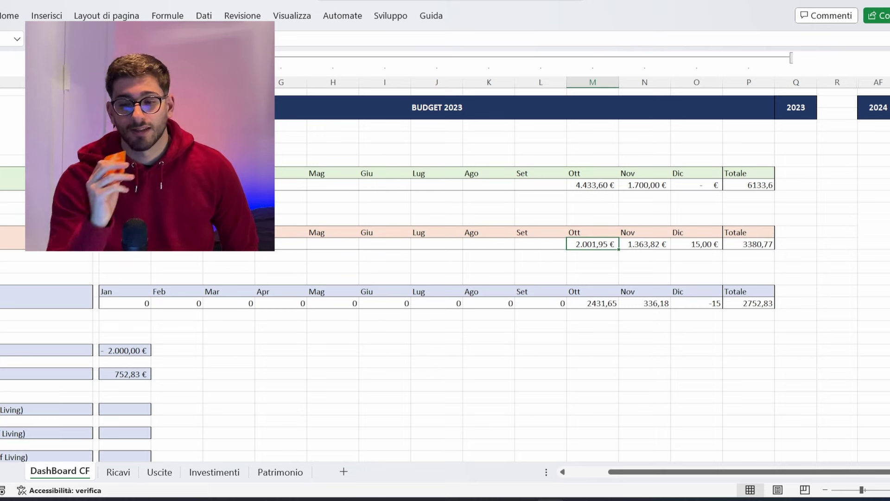
{"action": "left_click", "coordinate": [644, 243]}
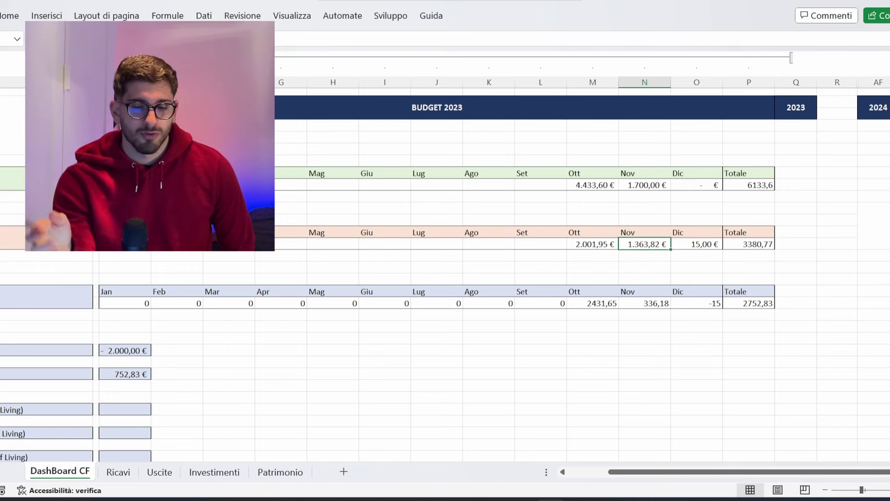
{"action": "left_click", "coordinate": [644, 303]}
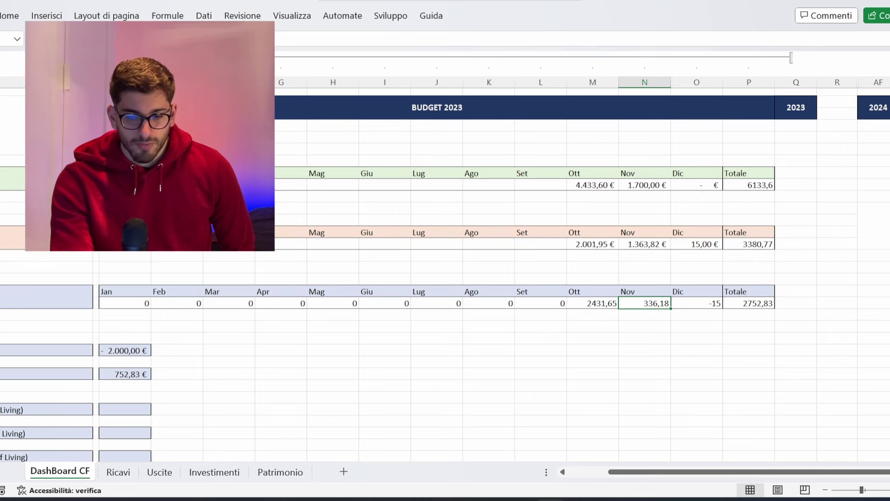
{"action": "left_click", "coordinate": [697, 185]}
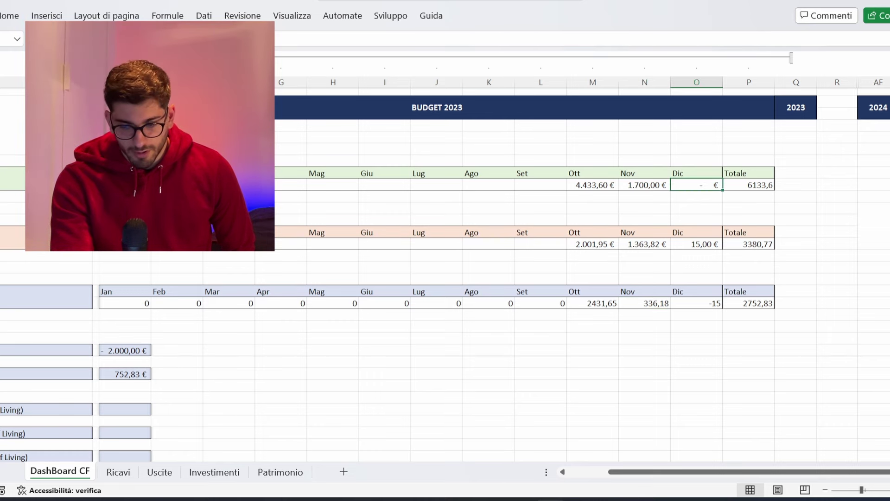
{"action": "left_click", "coordinate": [696, 196]}
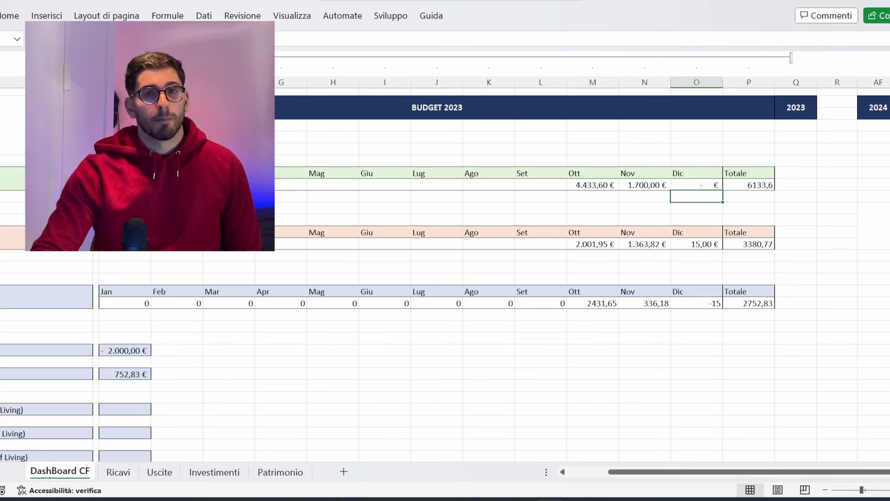
{"action": "left_click", "coordinate": [697, 185]}
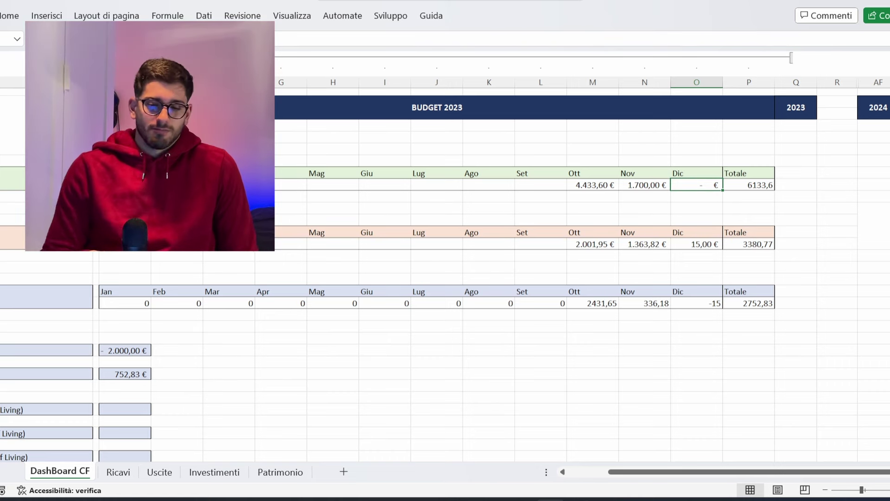
{"action": "left_click", "coordinate": [644, 185]}
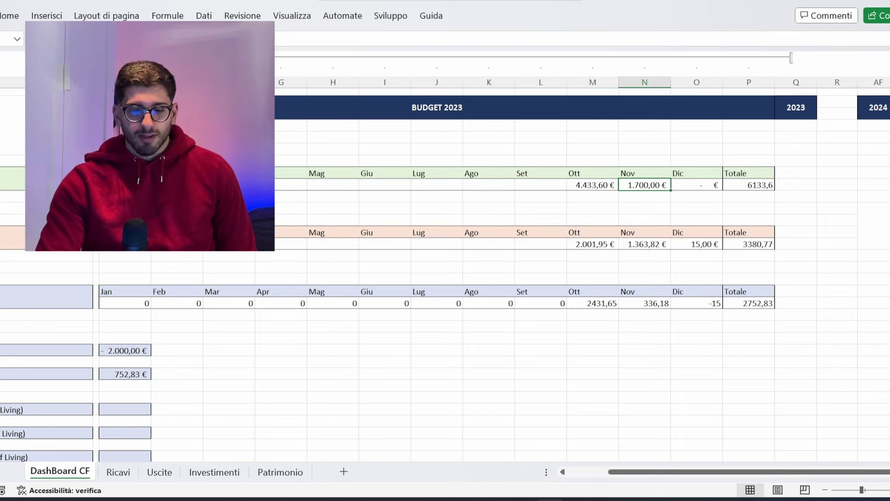
{"action": "left_click", "coordinate": [696, 185]}
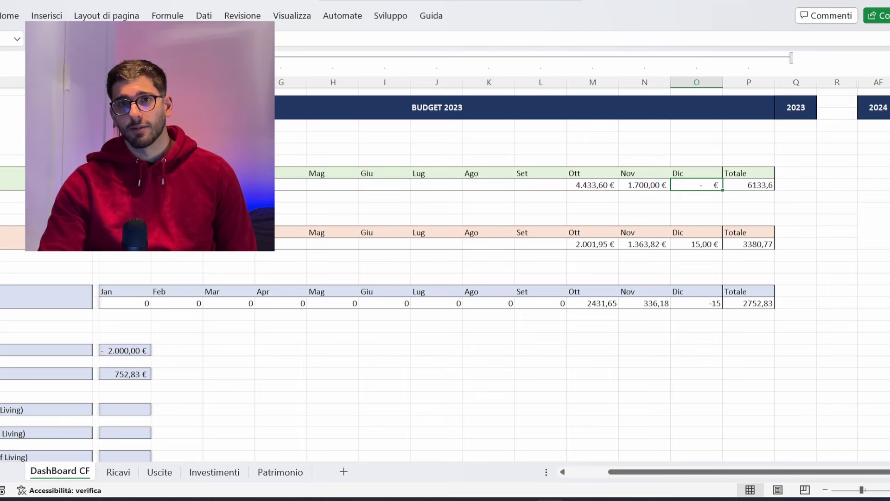
{"action": "left_click", "coordinate": [644, 303]}
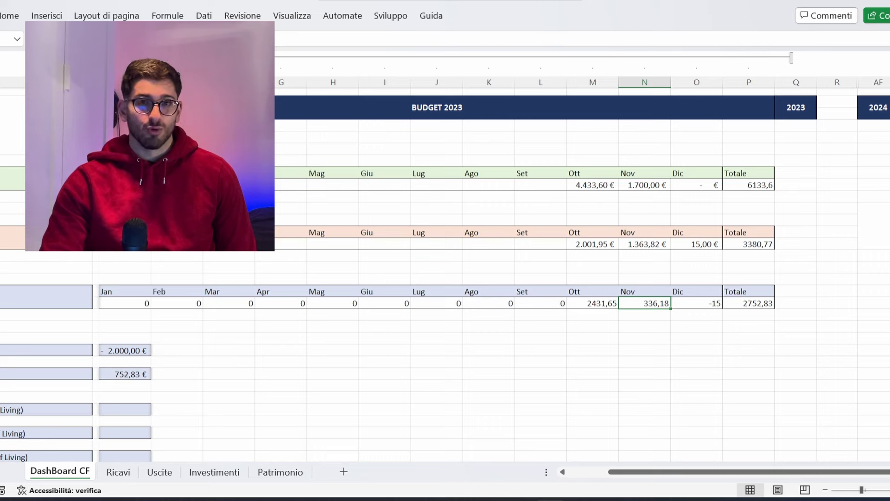
{"action": "key", "text": "Up"}
{"action": "key", "text": "Up"}
{"action": "key", "text": "Up"}
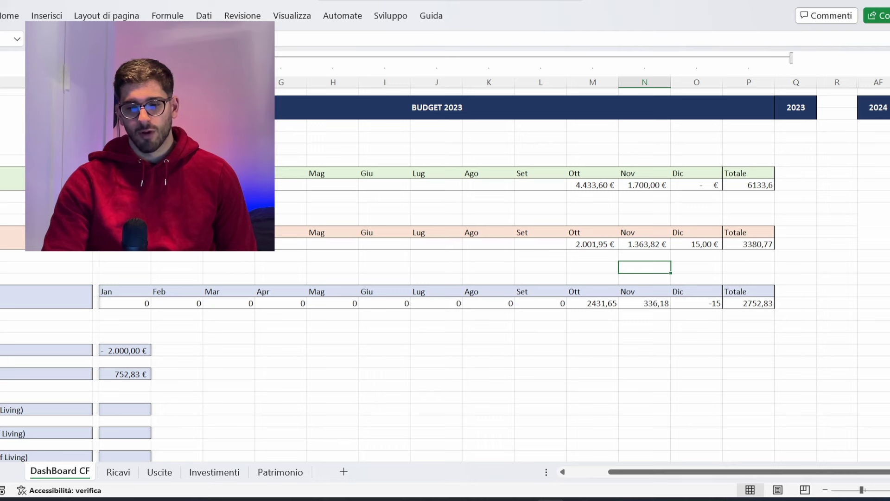
{"action": "left_click", "coordinate": [645, 303]}
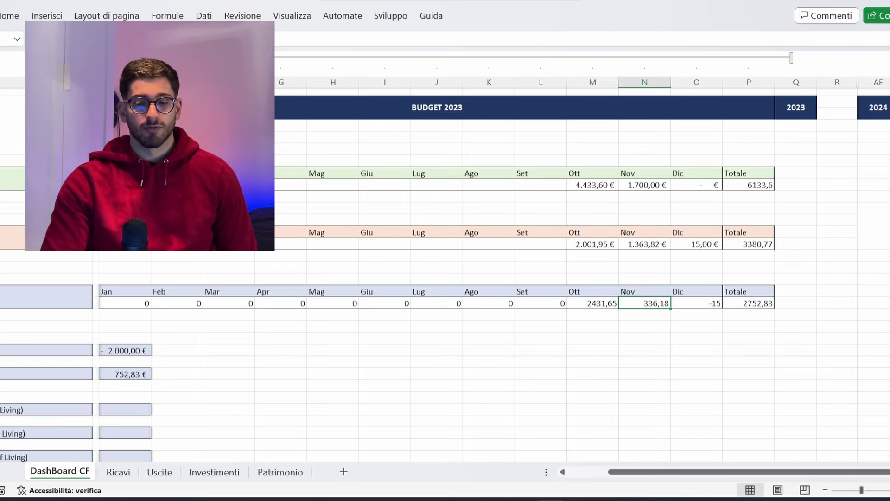
{"action": "left_click", "coordinate": [645, 185]}
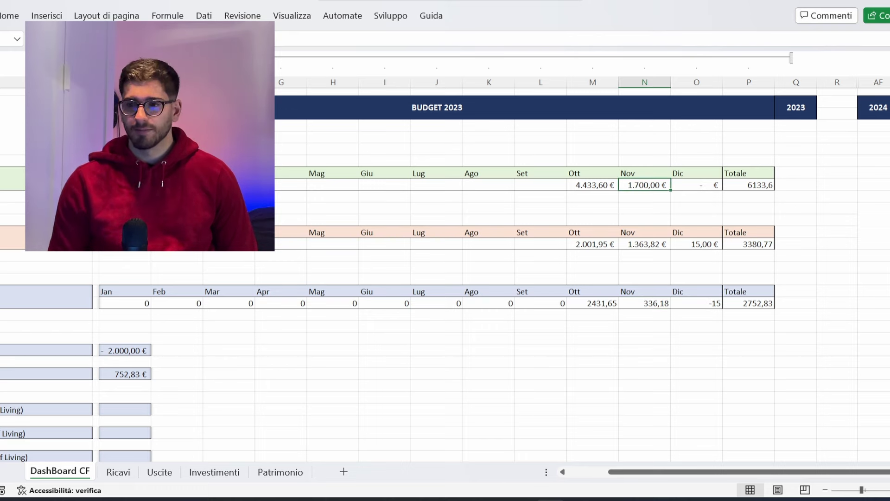
{"action": "left_click", "coordinate": [644, 244]}
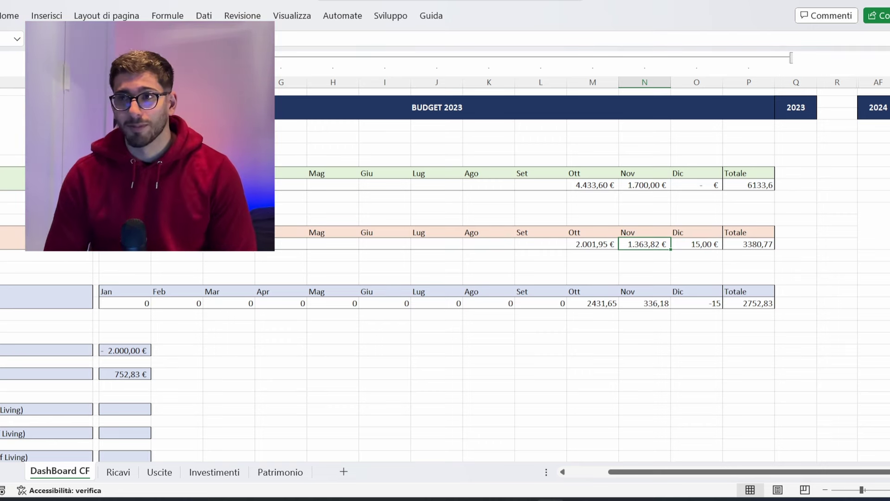
{"action": "left_click", "coordinate": [644, 303]}
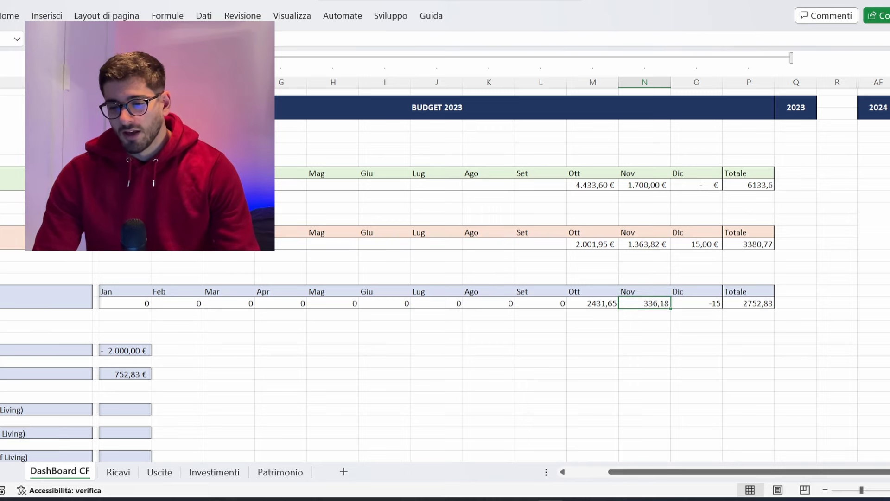
{"action": "left_click", "coordinate": [645, 268]}
{"action": "left_click", "coordinate": [645, 256]}
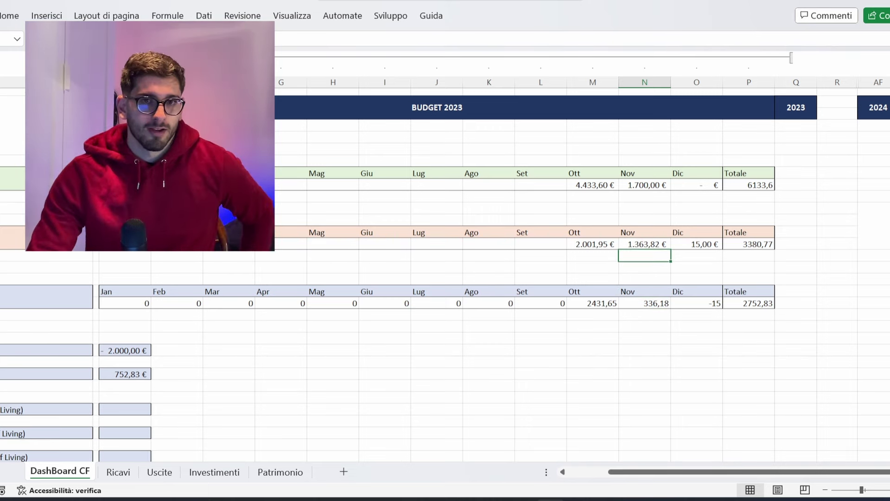
{"action": "mouse_move", "coordinate": [644, 256]}
{"action": "left_mouse_down"}
{"action": "mouse_move", "coordinate": [644, 279]}
{"action": "mouse_move", "coordinate": [644, 268]}
{"action": "mouse_move", "coordinate": [636, 273]}
{"action": "mouse_move", "coordinate": [646, 269]}
{"action": "left_mouse_up"}
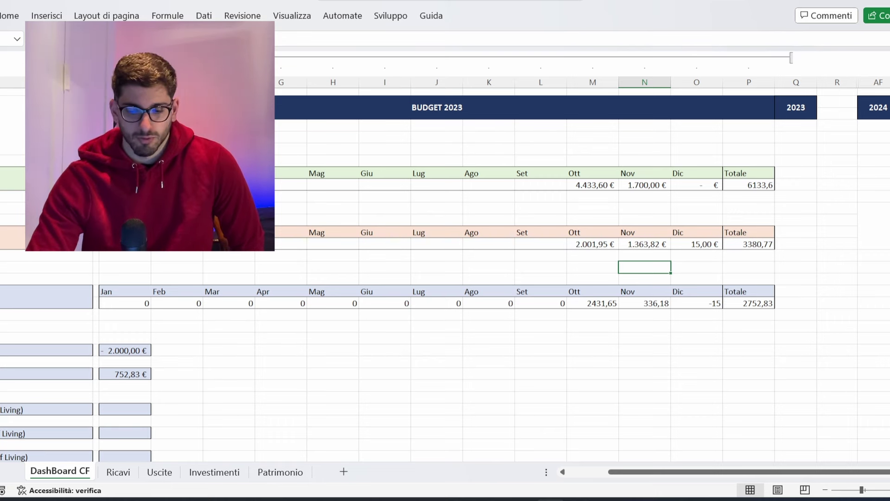
{"action": "left_click", "coordinate": [125, 374]}
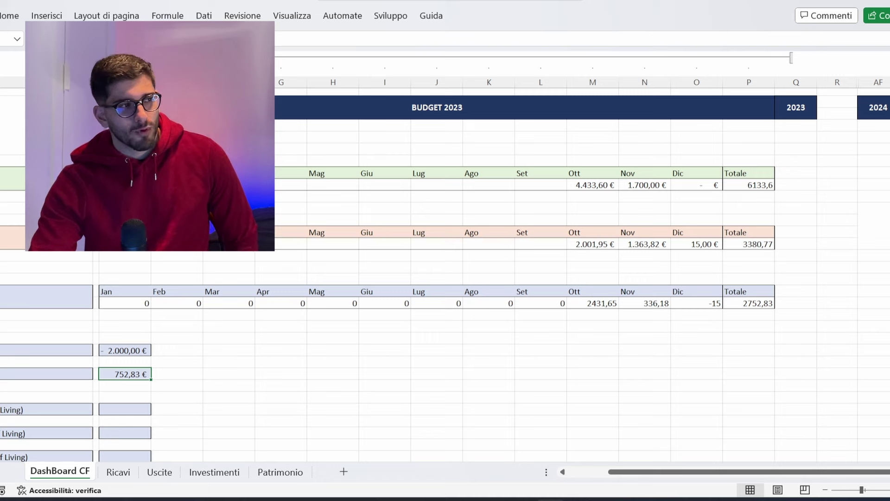
{"action": "left_click_drag", "start_coordinate": [593, 315], "coordinate": [644, 304]}
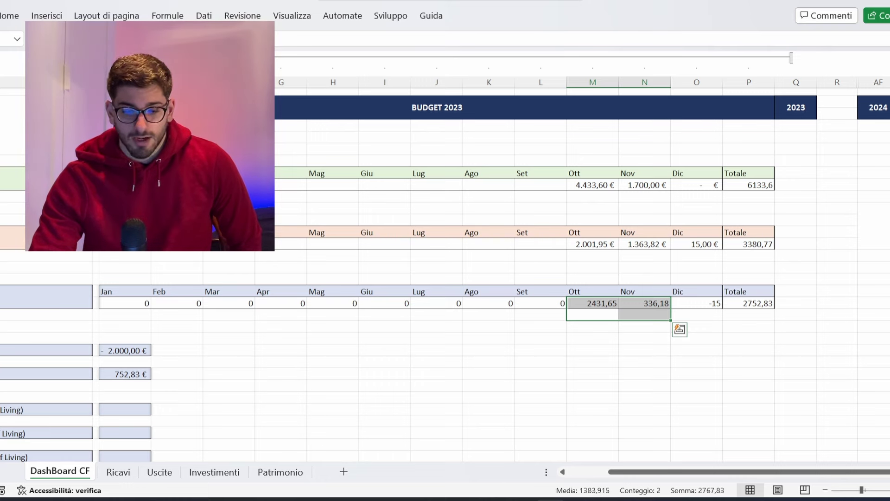
{"action": "left_click", "coordinate": [593, 303]}
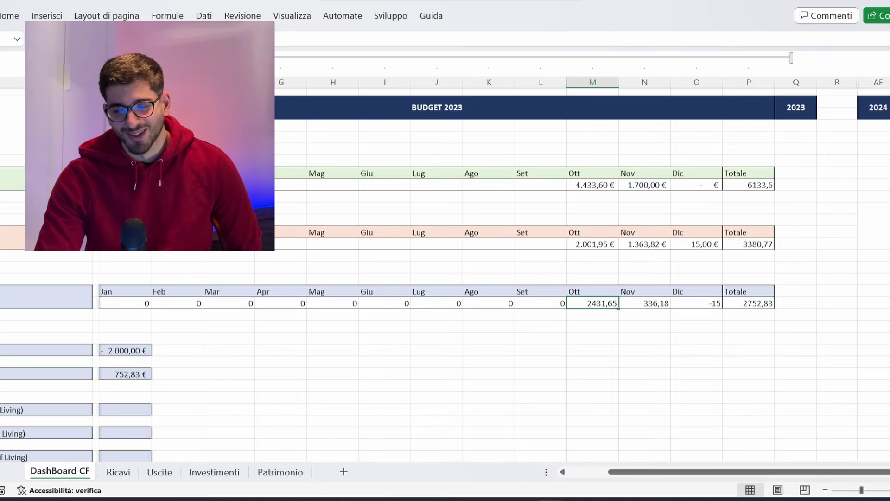
{"action": "key", "text": "shift+Right"}
{"action": "key", "text": "shift+Left"}
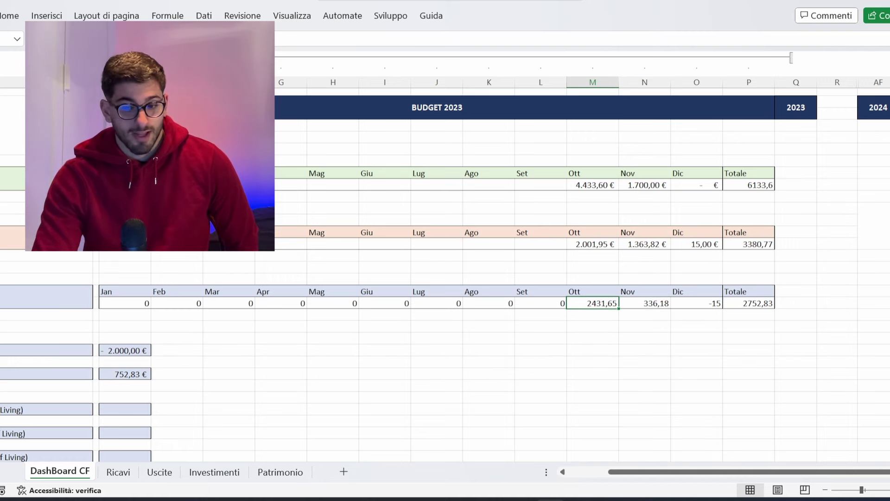
{"action": "left_click_drag", "start_coordinate": [592, 161], "coordinate": [645, 303]}
{"action": "left_click", "coordinate": [644, 185]}
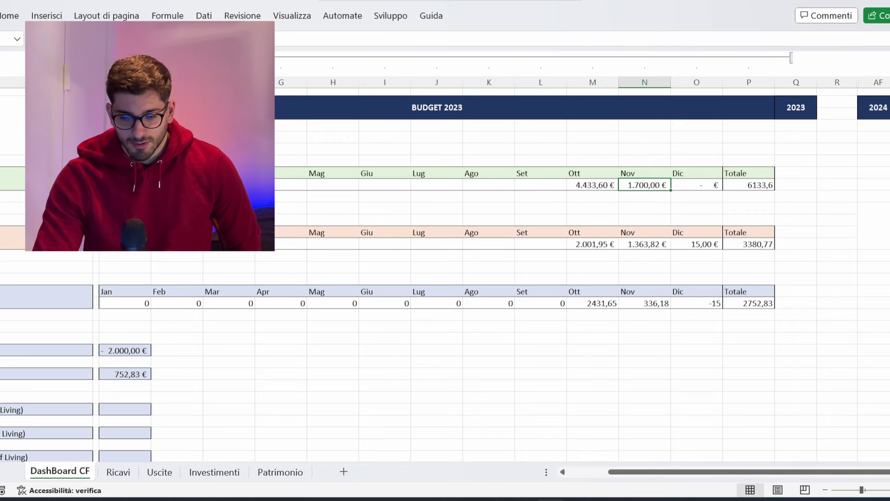
{"action": "left_click", "coordinate": [644, 244]}
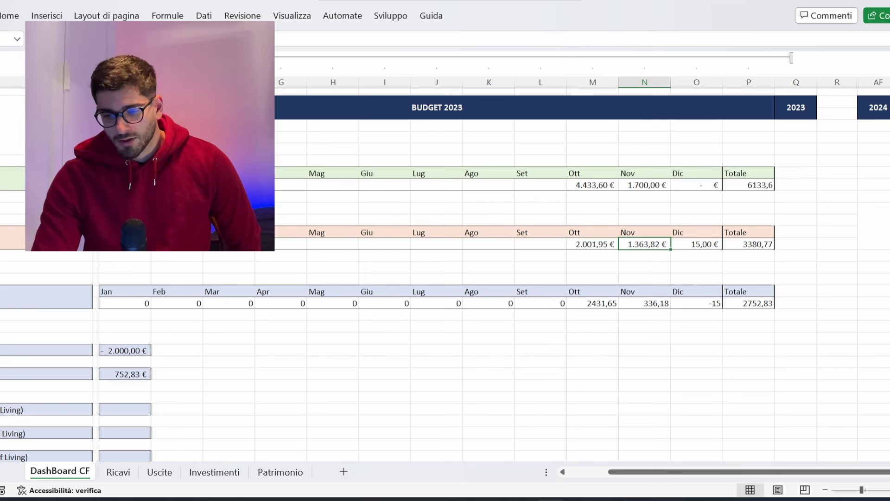
{"action": "left_click_drag", "start_coordinate": [697, 244], "coordinate": [697, 185]}
{"action": "left_click", "coordinate": [644, 185]}
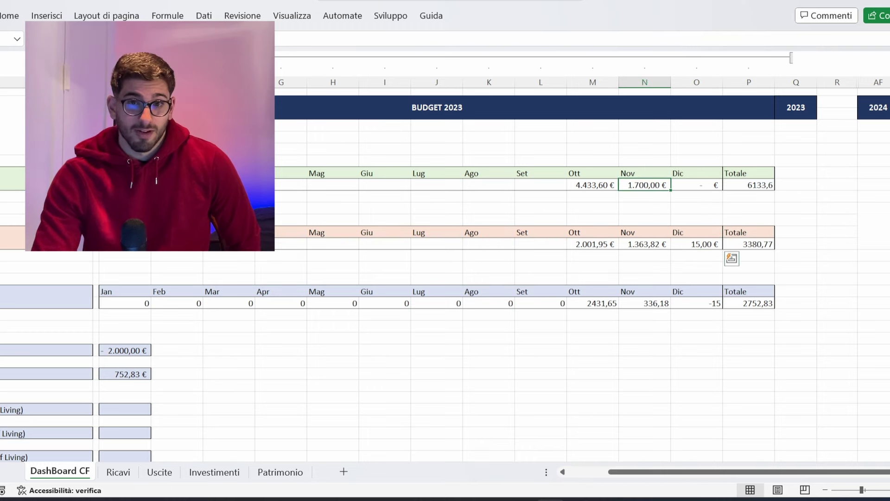
{"action": "left_click", "coordinate": [696, 185]}
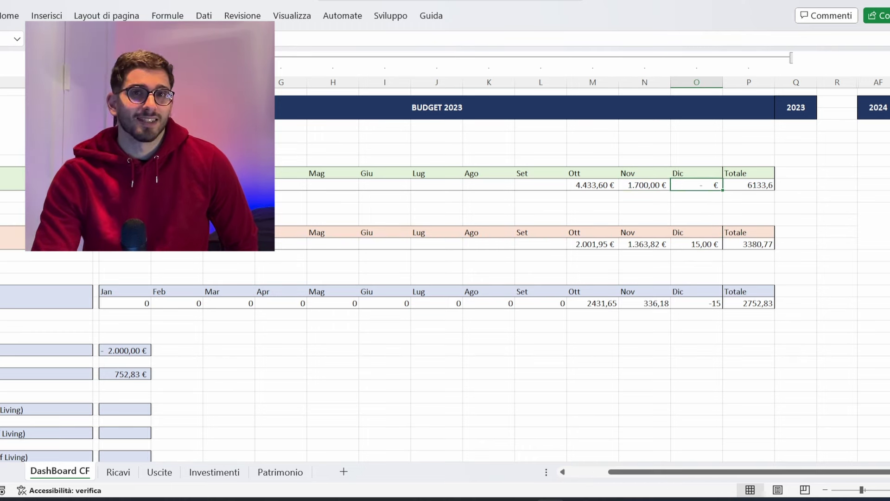
{"action": "left_click", "coordinate": [644, 185]}
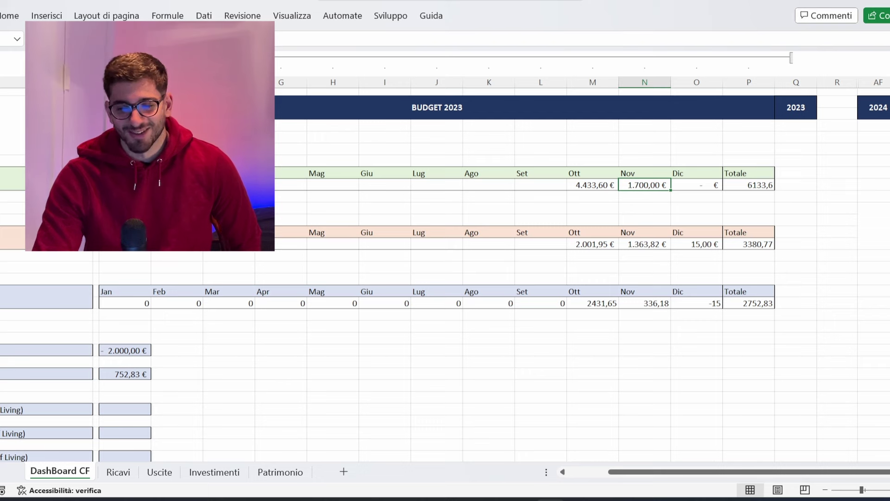
{"action": "left_click", "coordinate": [697, 185]}
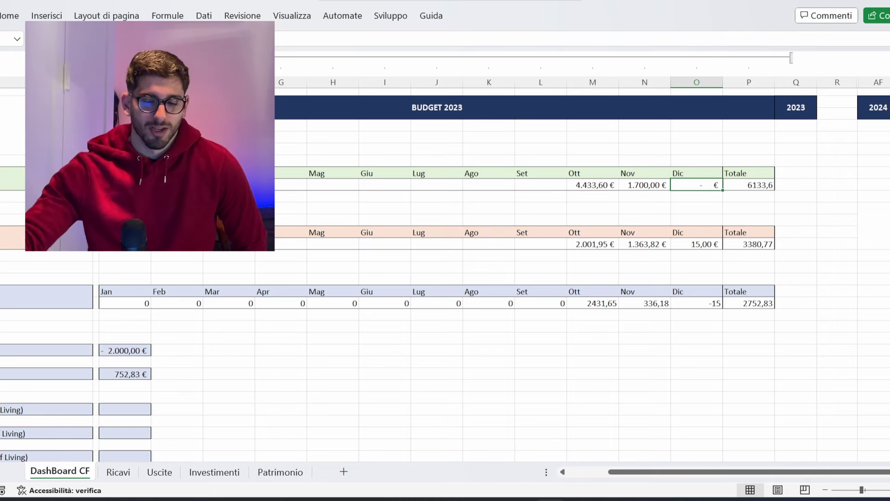
{"action": "left_click", "coordinate": [696, 304]}
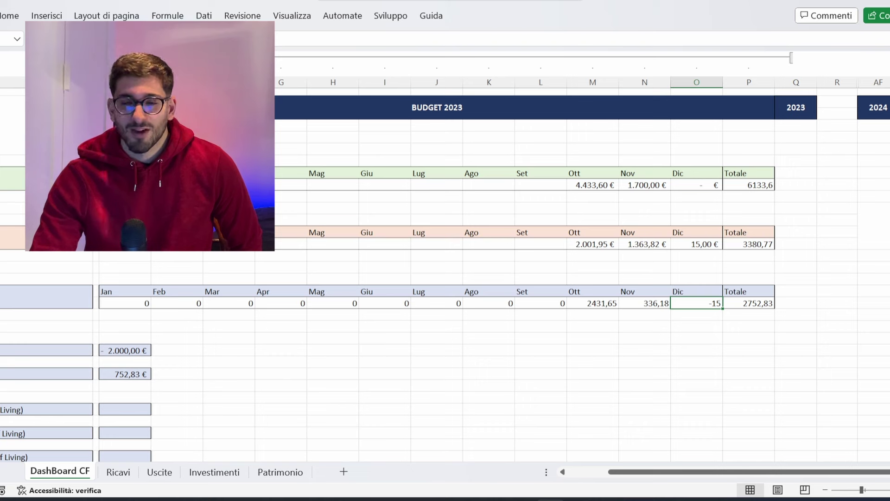
{"action": "left_click_drag", "start_coordinate": [697, 244], "coordinate": [696, 292]}
{"action": "left_click", "coordinate": [696, 303]}
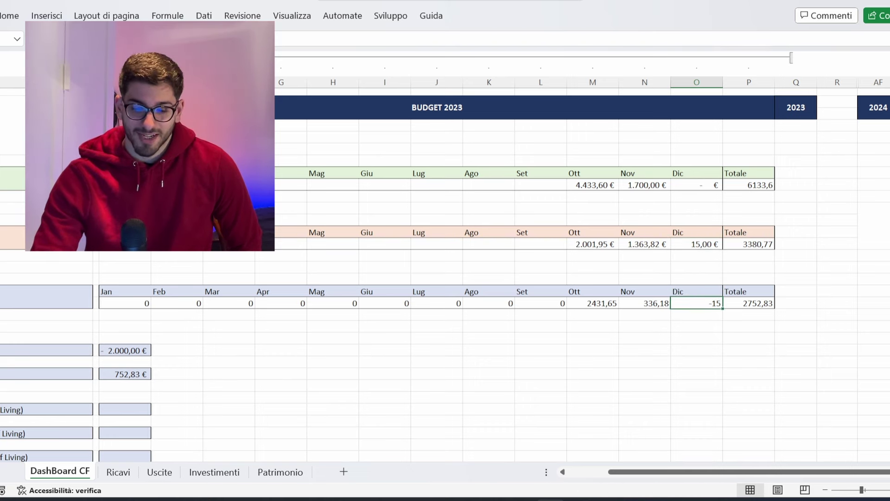